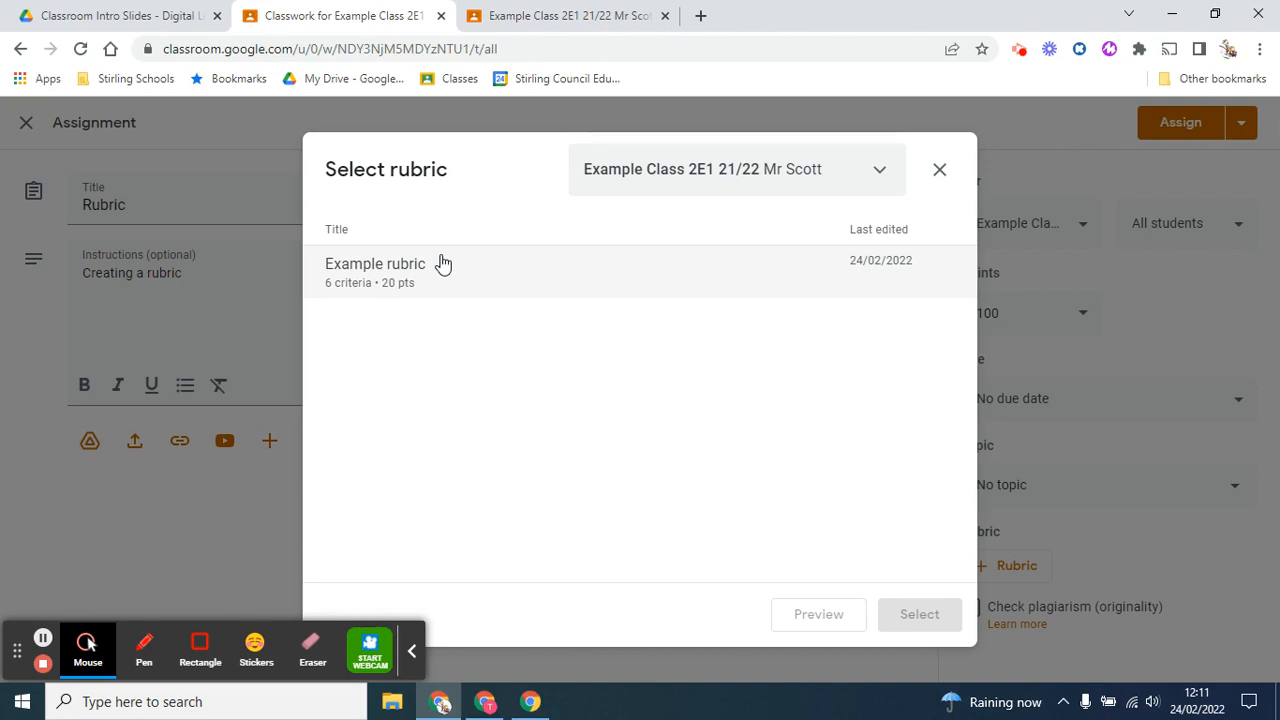
Close the rubric picker without reusing a rubric and start creating a new rubric for the Rubric assignment
{"action": "left_click", "coordinate": [941, 173]}
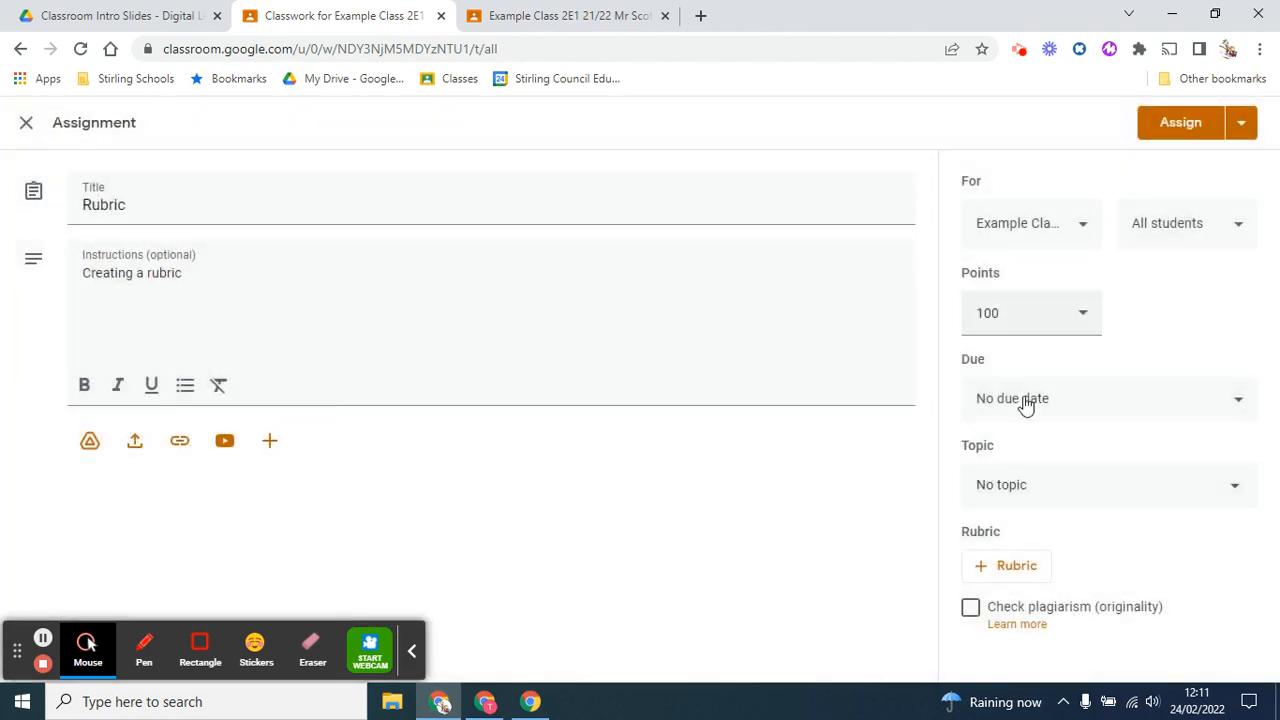
{"action": "left_click", "coordinate": [1000, 587]}
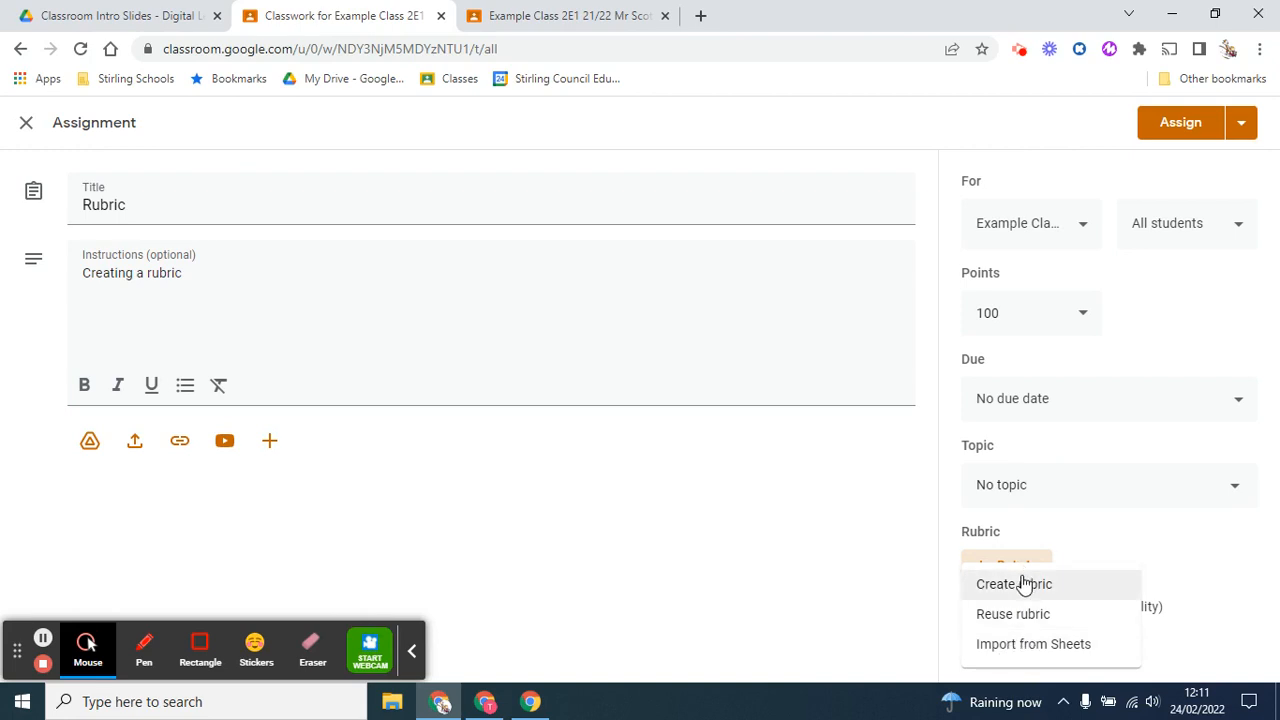
{"action": "left_click", "coordinate": [1014, 584]}
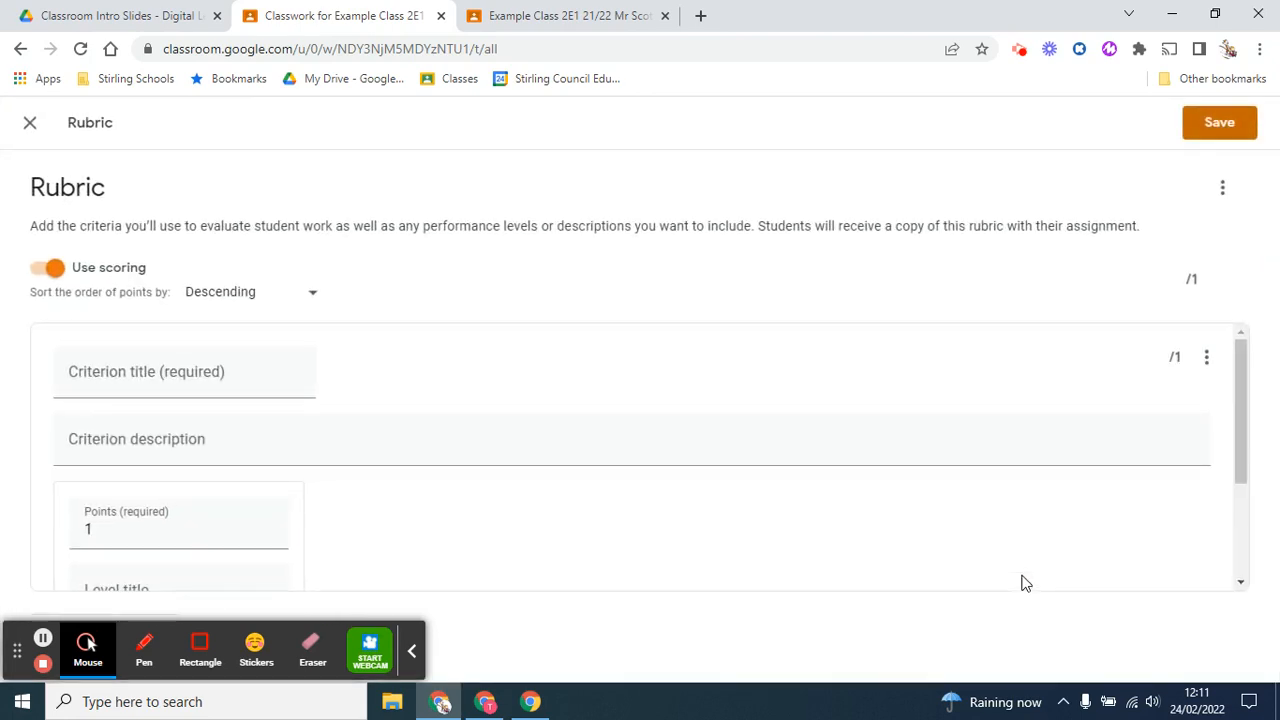
Examine the new rubric's options and the blank criterion's title, description, points and level fields
{"action": "left_click", "coordinate": [1225, 191]}
{"action": "left_click", "coordinate": [1143, 187]}
{"action": "scroll", "coordinate": [514, 423], "scroll_direction": "down", "scroll_amount": 1}
{"action": "scroll", "coordinate": [514, 423], "scroll_direction": "up", "scroll_amount": 1}
{"action": "scroll", "coordinate": [518, 431], "scroll_direction": "down", "scroll_amount": 2}
{"action": "scroll", "coordinate": [518, 431], "scroll_direction": "down", "scroll_amount": 1}
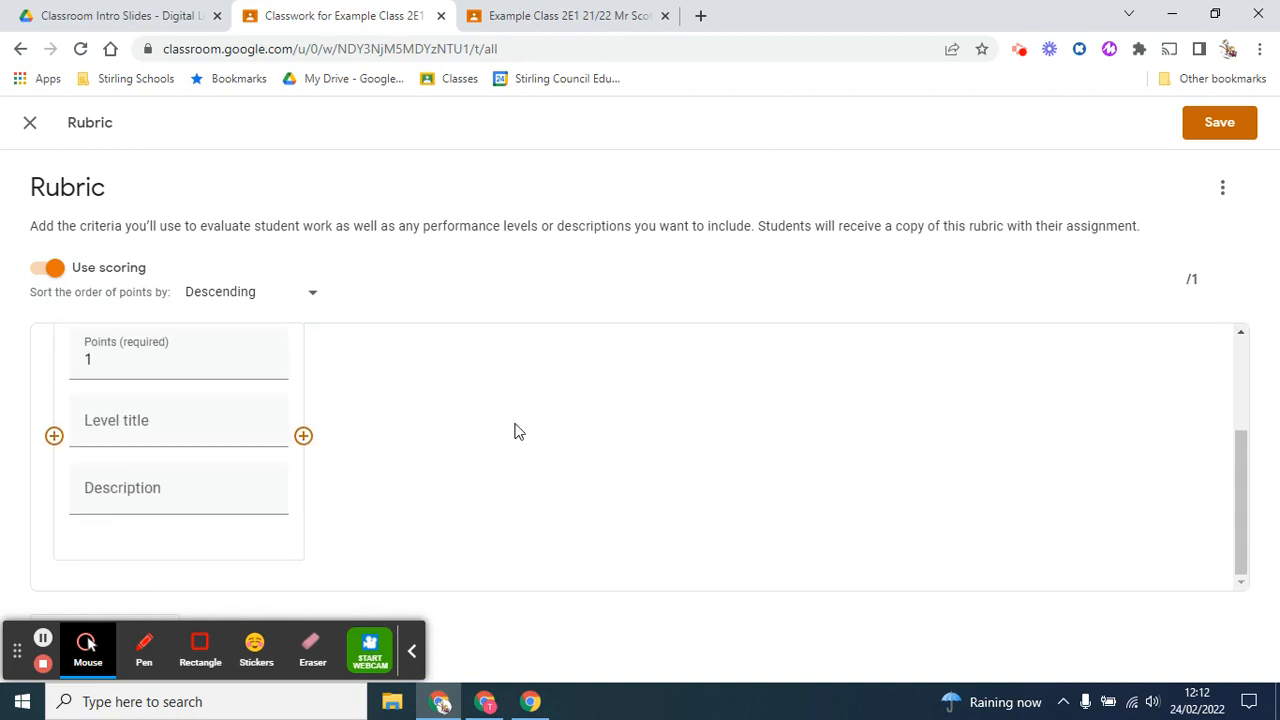
{"action": "scroll", "coordinate": [518, 431], "scroll_direction": "up", "scroll_amount": 2}
{"action": "scroll", "coordinate": [518, 431], "scroll_direction": "down", "scroll_amount": 1}
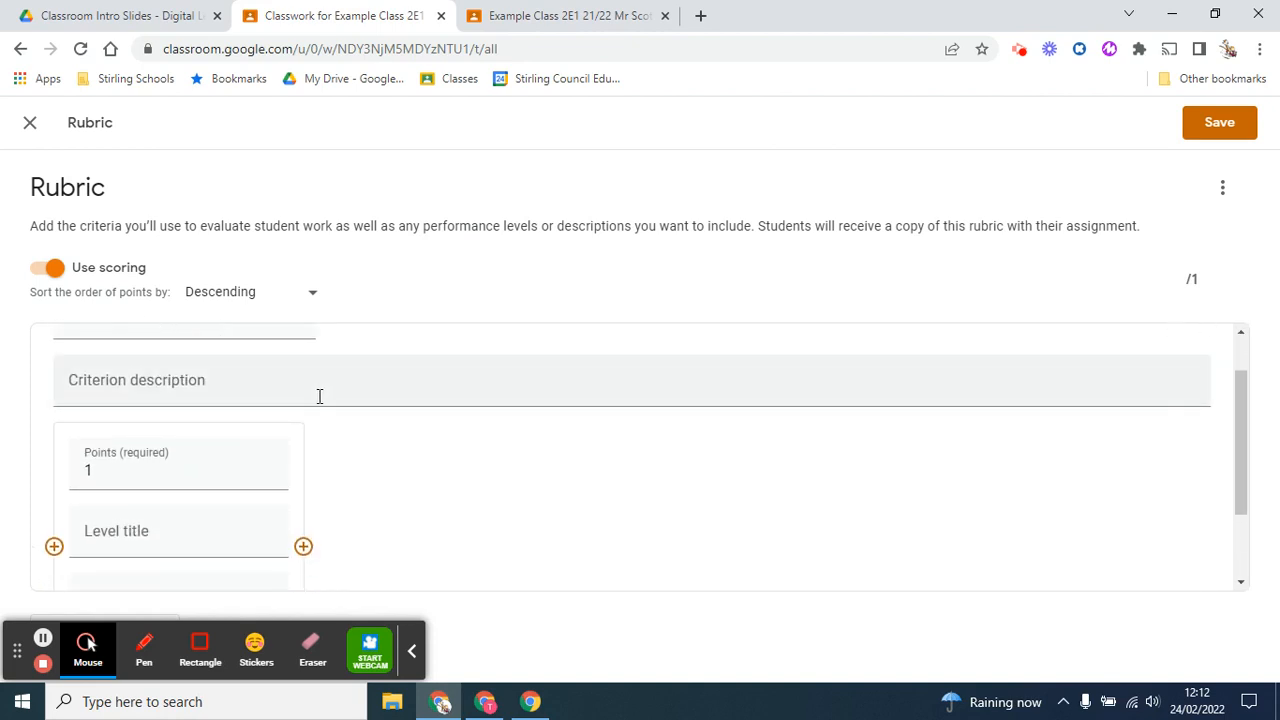
{"action": "scroll", "coordinate": [317, 397], "scroll_direction": "up", "scroll_amount": 1}
{"action": "scroll", "coordinate": [317, 397], "scroll_direction": "down", "scroll_amount": 1}
{"action": "scroll", "coordinate": [319, 397], "scroll_direction": "up", "scroll_amount": 1}
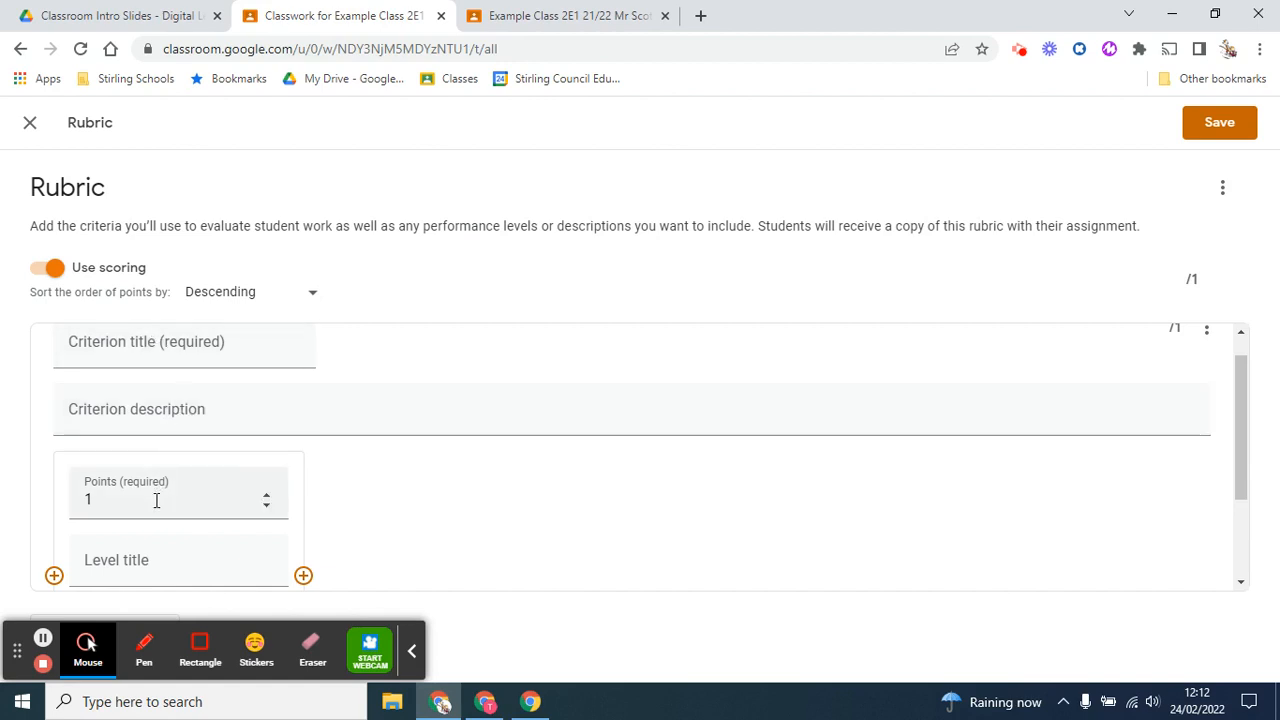
{"action": "scroll", "coordinate": [156, 500], "scroll_direction": "down", "scroll_amount": 1}
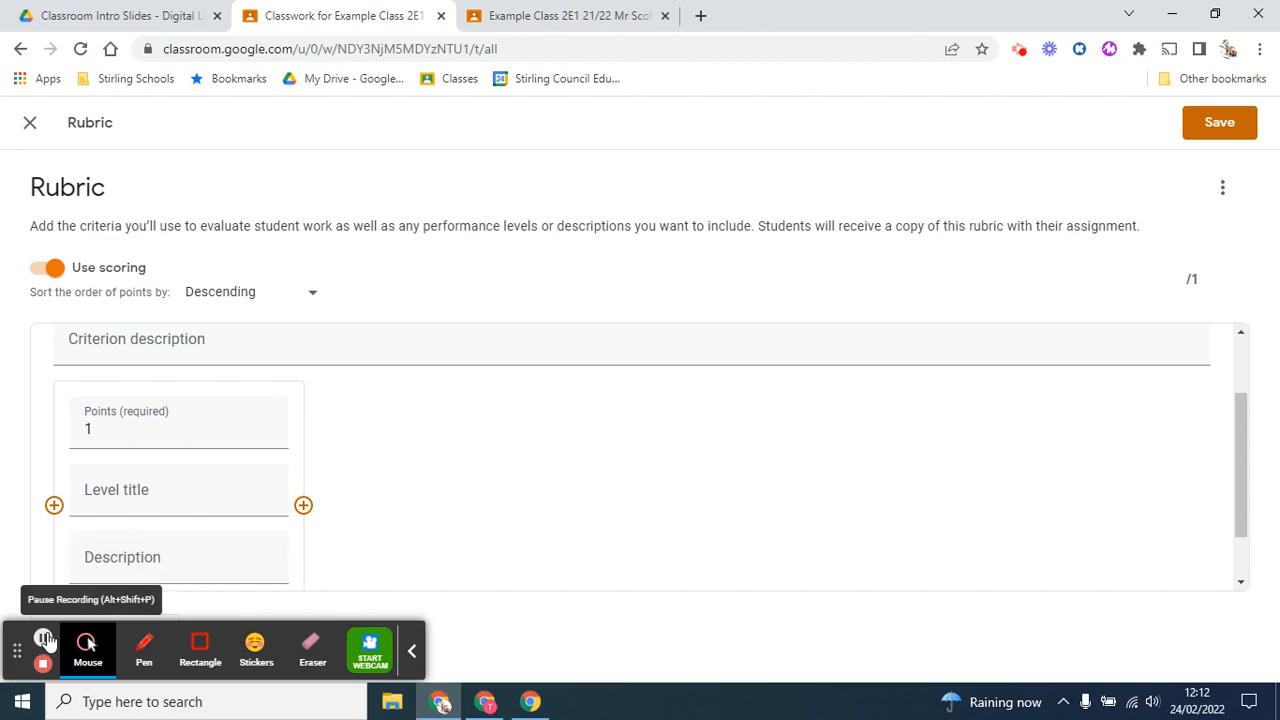
{"action": "left_click", "coordinate": [43, 638]}
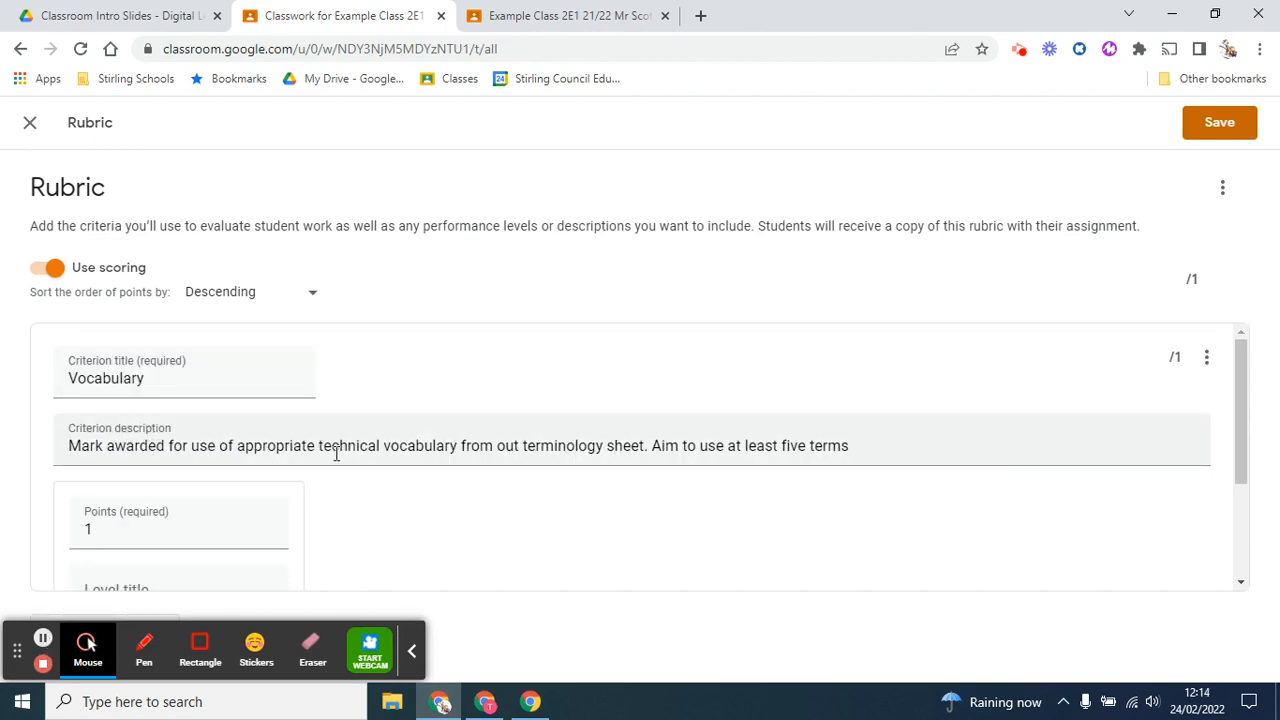
Add three more performance levels after the 1-point level of the Vocabulary criterion
{"action": "scroll", "coordinate": [336, 455], "scroll_direction": "down", "scroll_amount": 2}
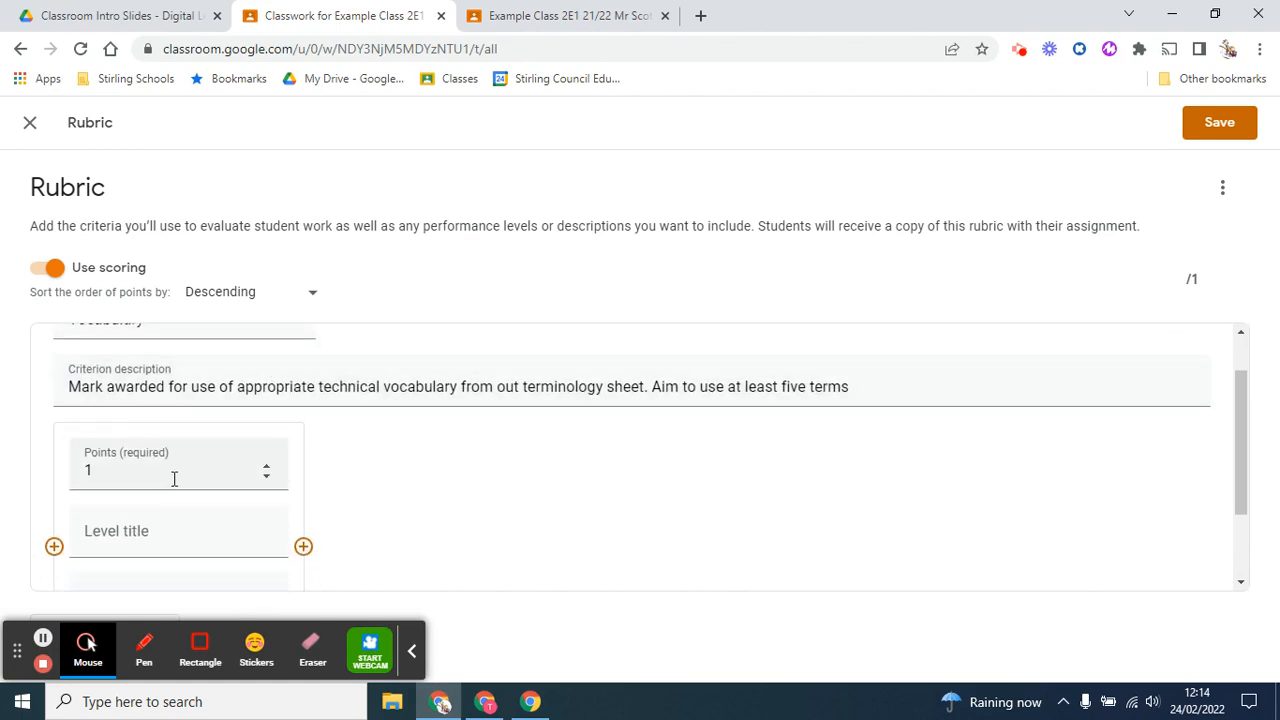
{"action": "scroll", "coordinate": [270, 472], "scroll_direction": "down", "scroll_amount": 1}
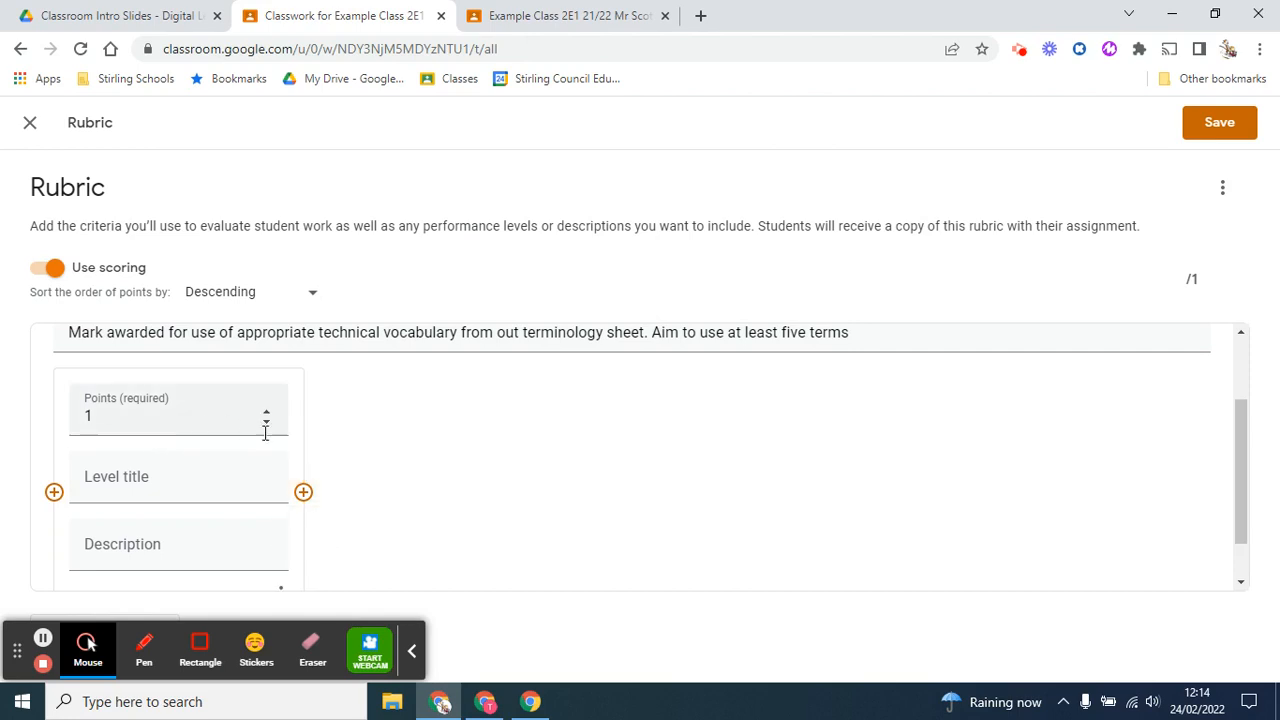
{"action": "left_click", "coordinate": [303, 493]}
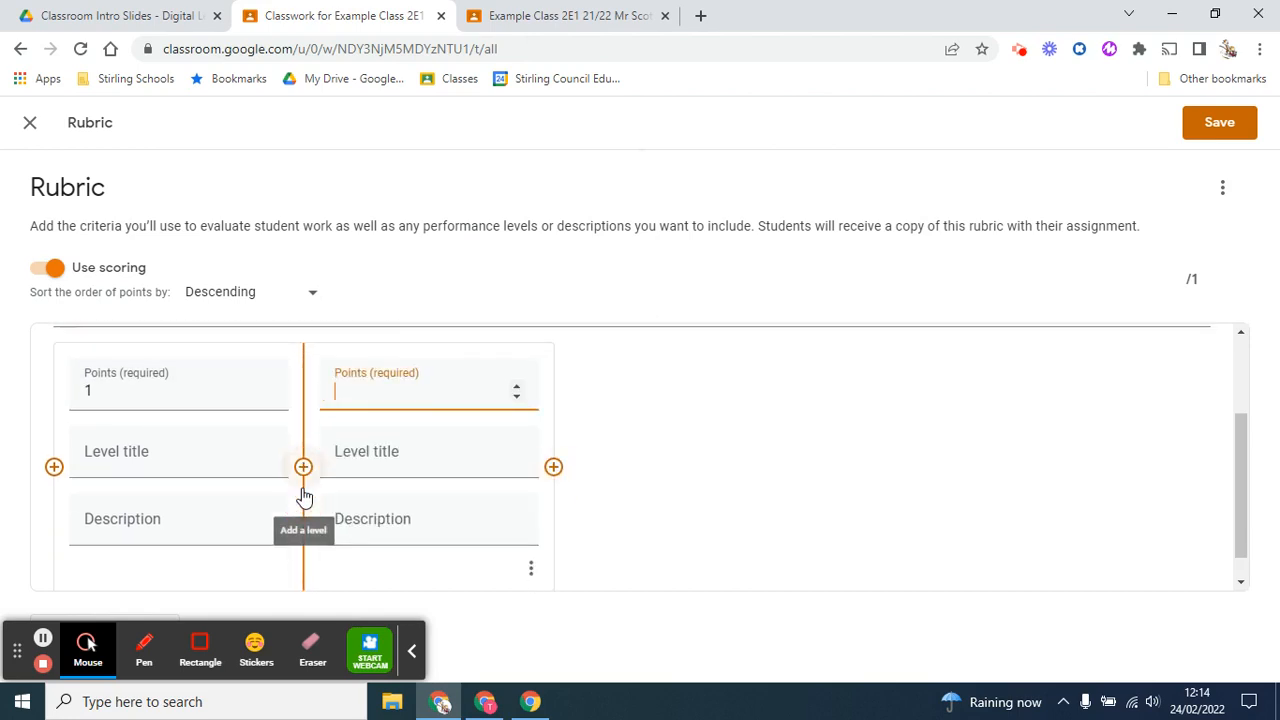
{"action": "left_click", "coordinate": [556, 471]}
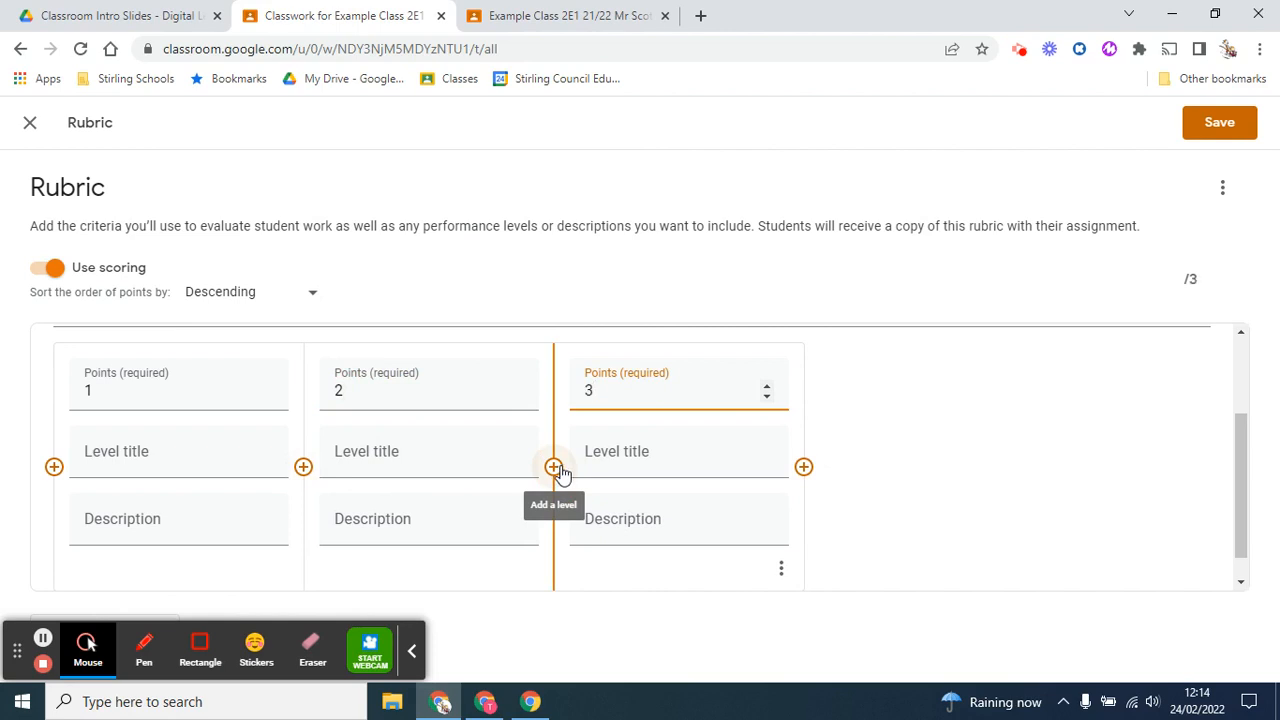
{"action": "left_click", "coordinate": [804, 470]}
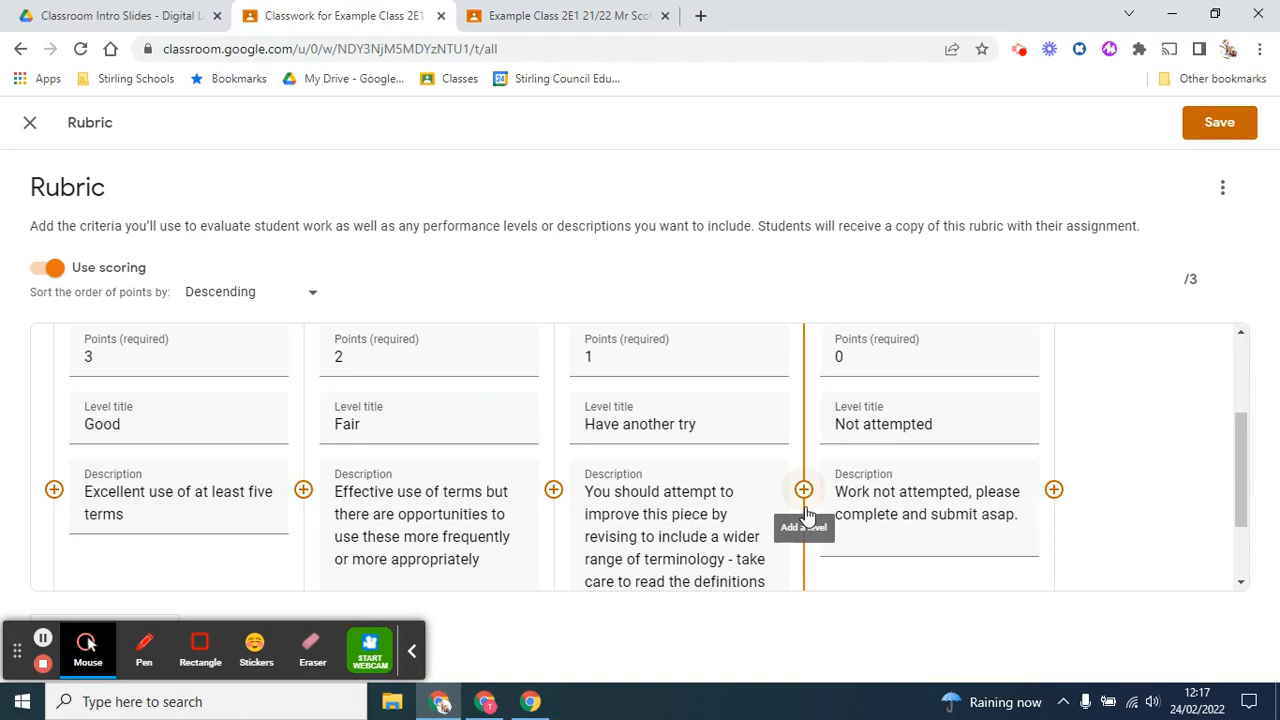
Duplicate the Vocabulary criterion with its four levels
{"action": "scroll", "coordinate": [808, 514], "scroll_direction": "up", "scroll_amount": 1}
{"action": "scroll", "coordinate": [808, 514], "scroll_direction": "down", "scroll_amount": 2}
{"action": "scroll", "coordinate": [808, 514], "scroll_direction": "up", "scroll_amount": 1}
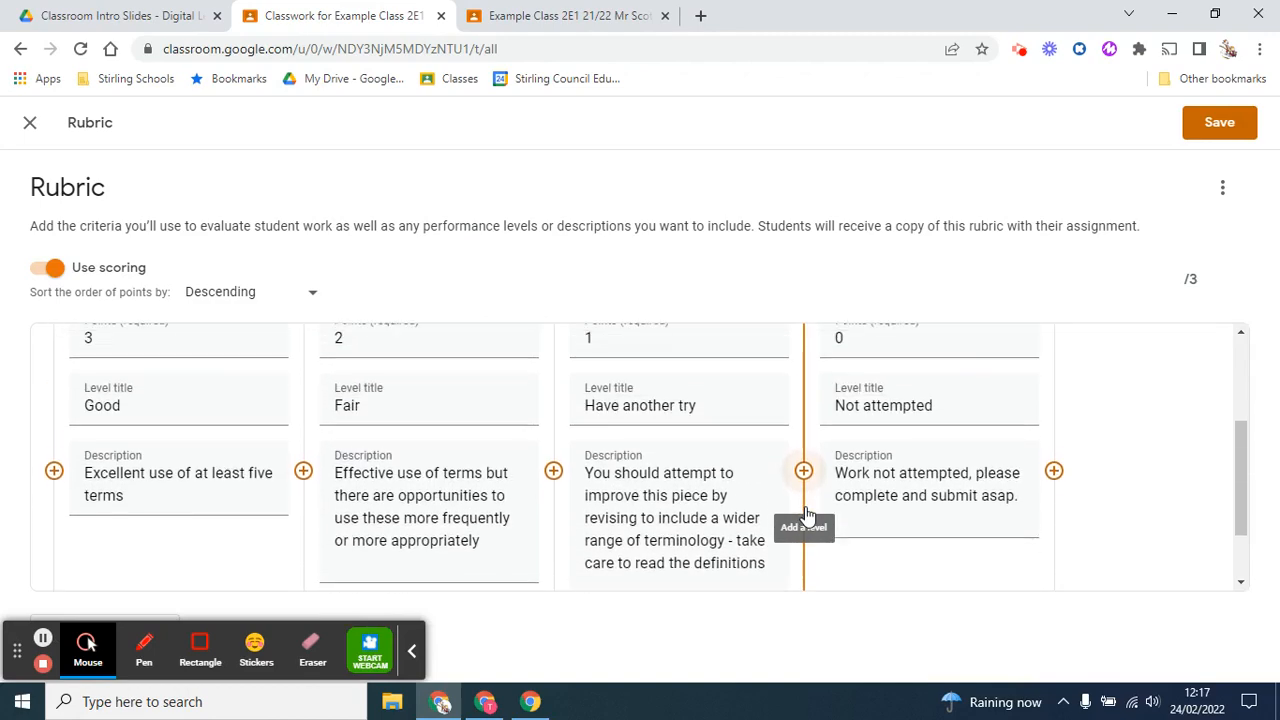
{"action": "scroll", "coordinate": [808, 514], "scroll_direction": "up", "scroll_amount": 1}
{"action": "scroll", "coordinate": [808, 514], "scroll_direction": "down", "scroll_amount": 2}
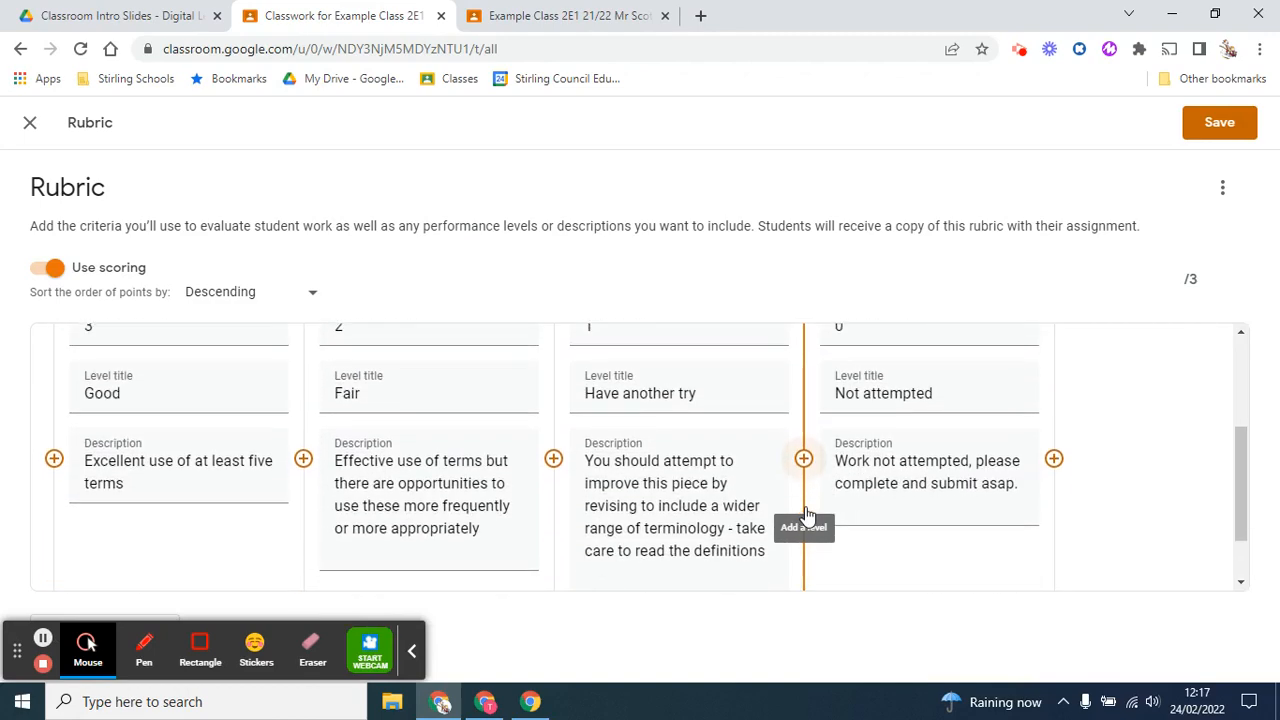
{"action": "scroll", "coordinate": [806, 514], "scroll_direction": "up", "scroll_amount": 2}
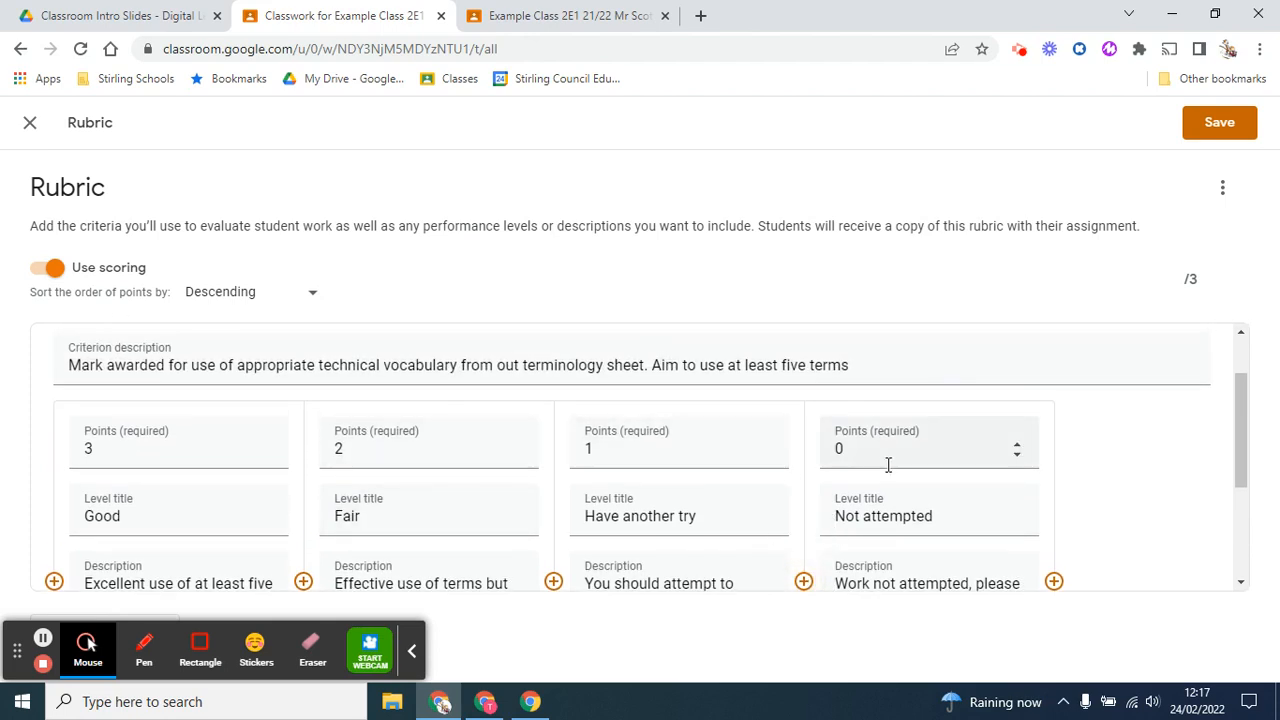
{"action": "scroll", "coordinate": [1105, 440], "scroll_direction": "up", "scroll_amount": 1}
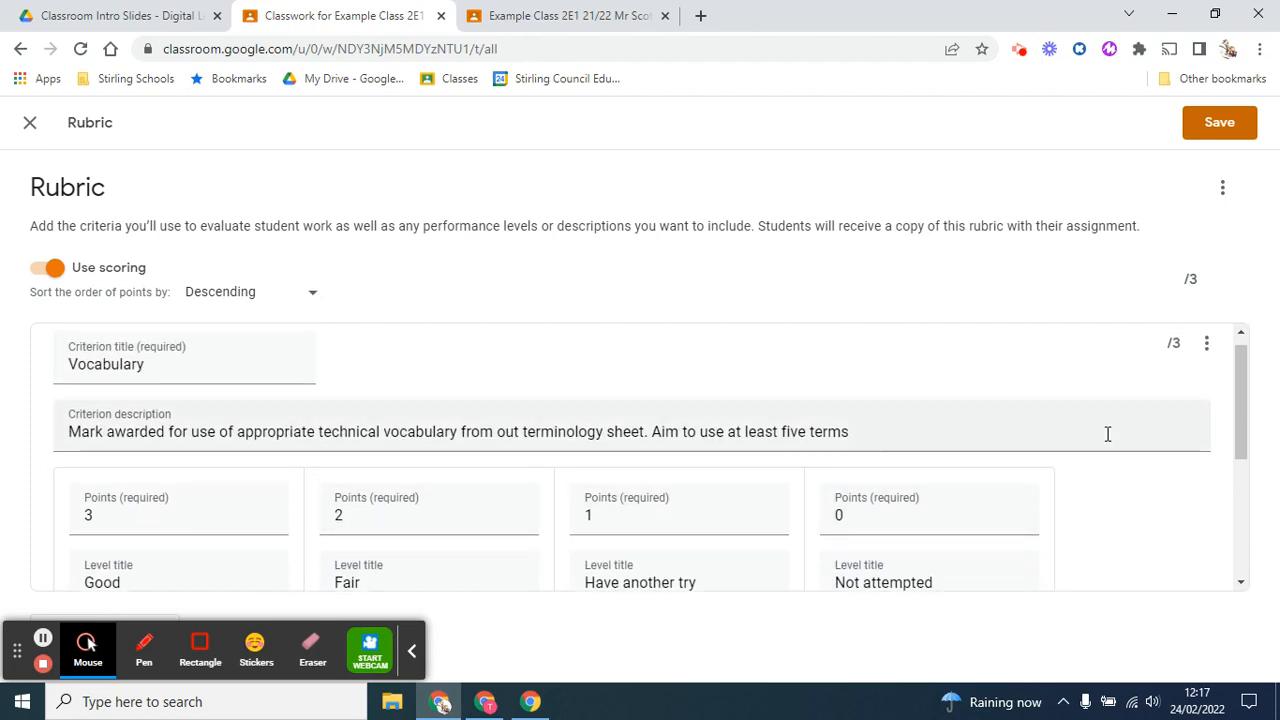
{"action": "left_click", "coordinate": [1207, 344]}
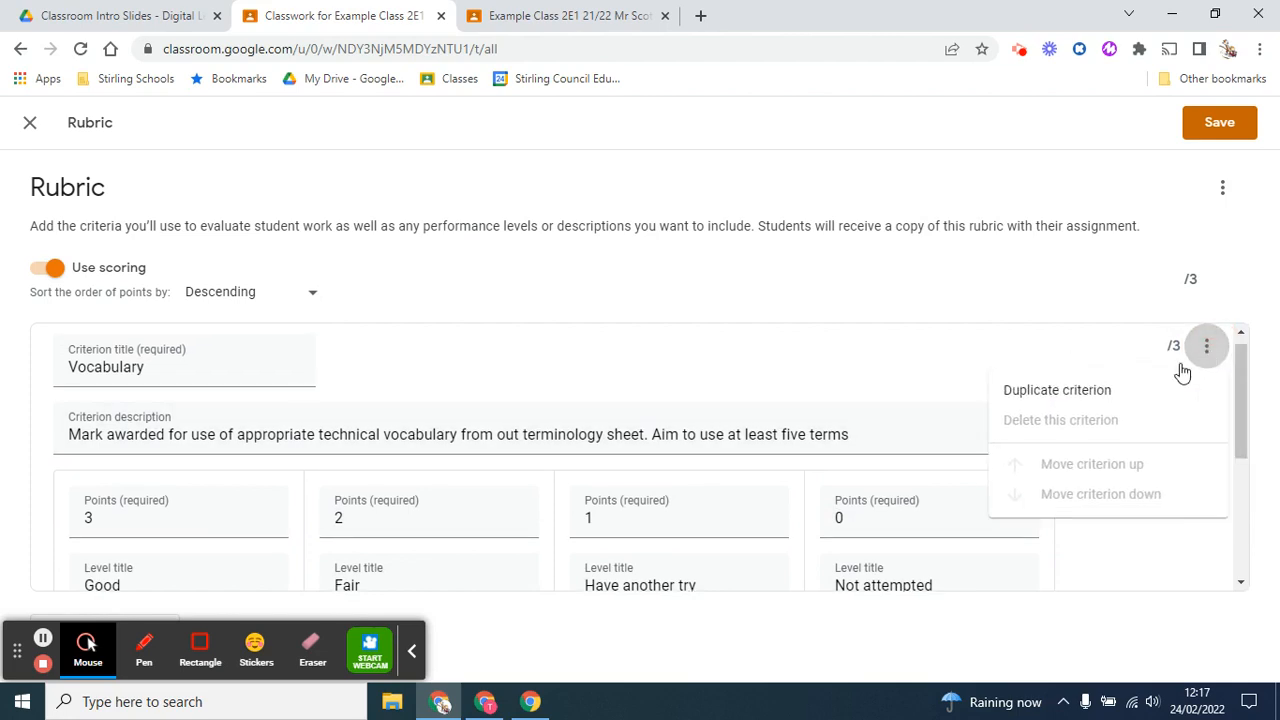
{"action": "left_click", "coordinate": [1100, 391]}
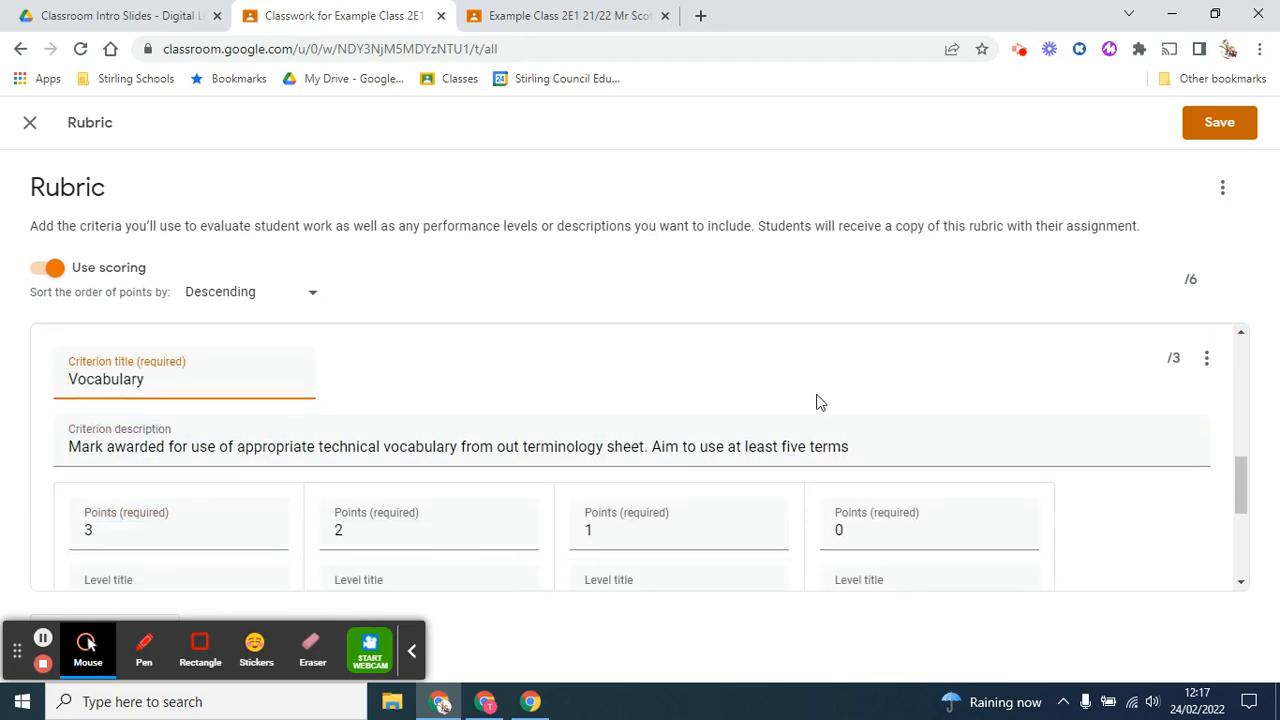
Review the duplicated criterion's title, points and level descriptions, and look at its options for deleting or reordering
{"action": "scroll", "coordinate": [308, 530], "scroll_direction": "up", "scroll_amount": 1}
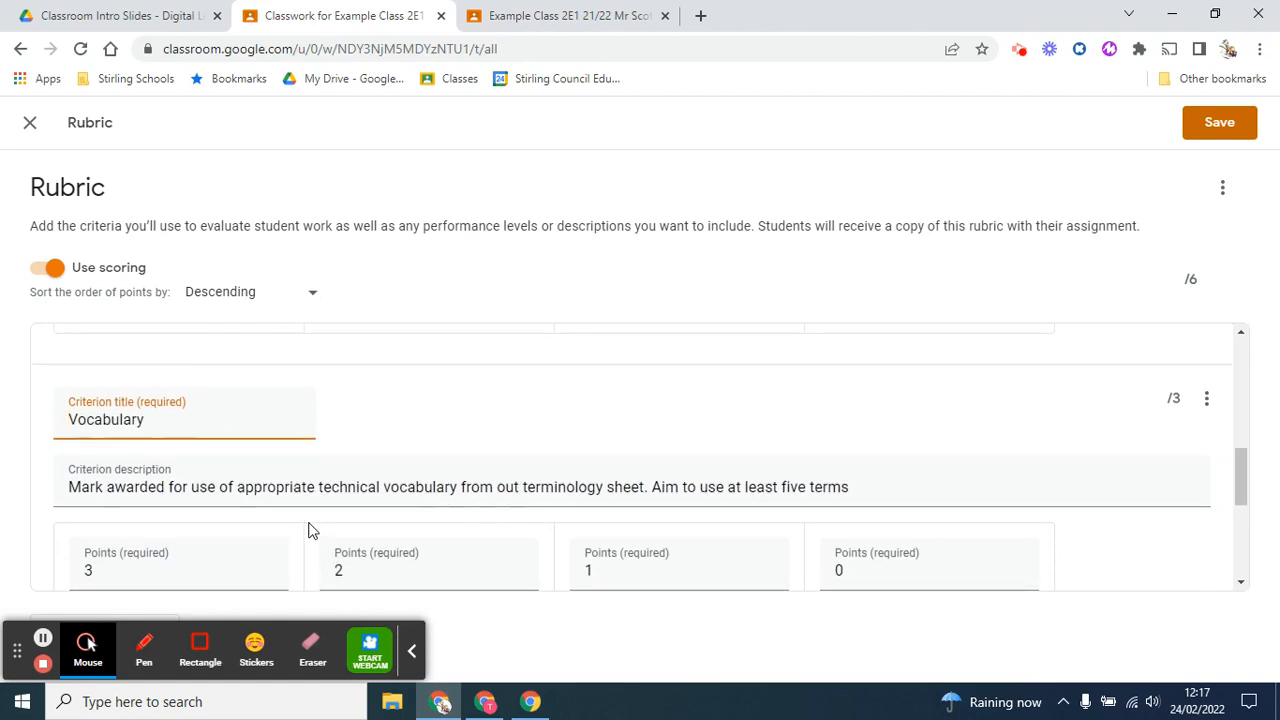
{"action": "scroll", "coordinate": [308, 530], "scroll_direction": "down", "scroll_amount": 2}
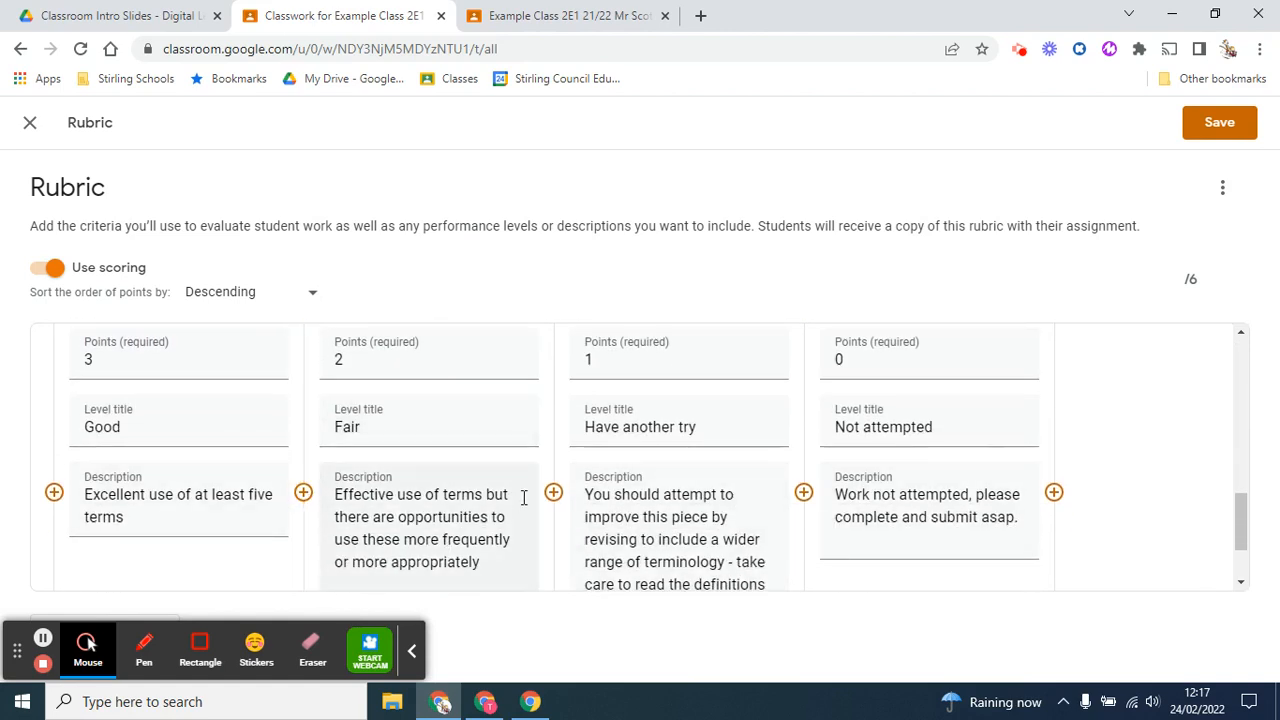
{"action": "scroll", "coordinate": [523, 497], "scroll_direction": "up", "scroll_amount": 2}
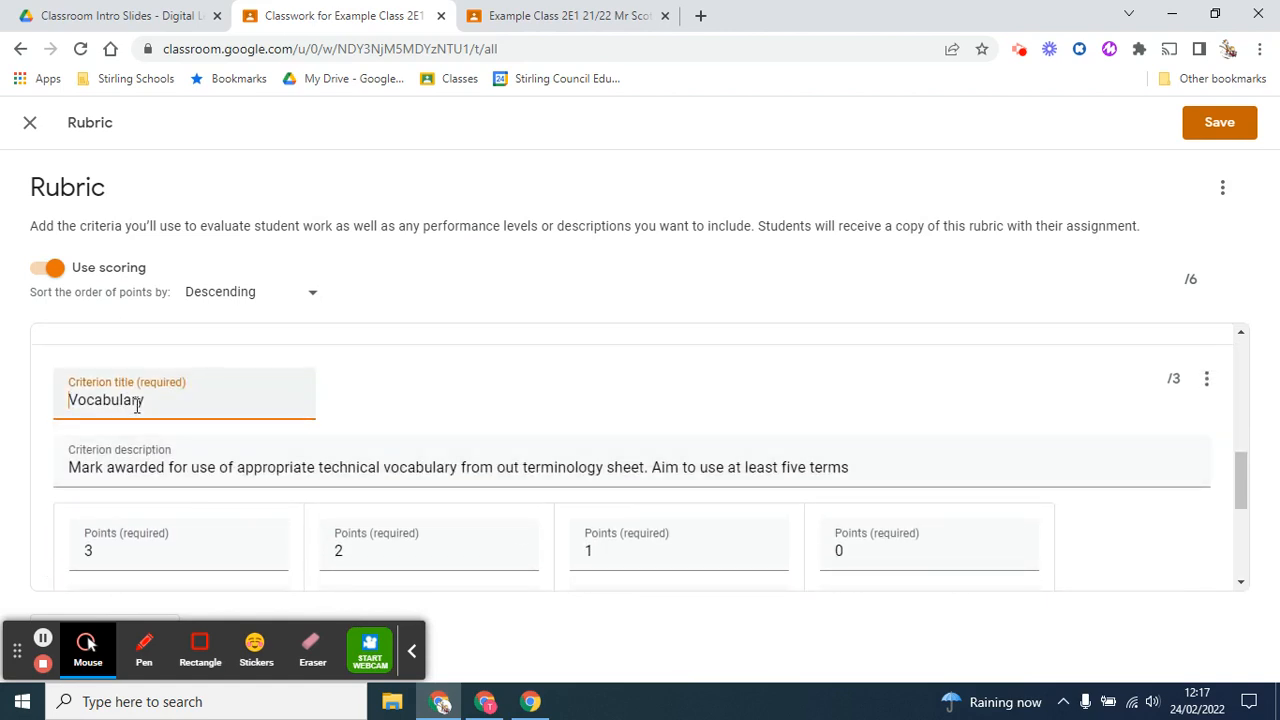
{"action": "double_click", "coordinate": [137, 404]}
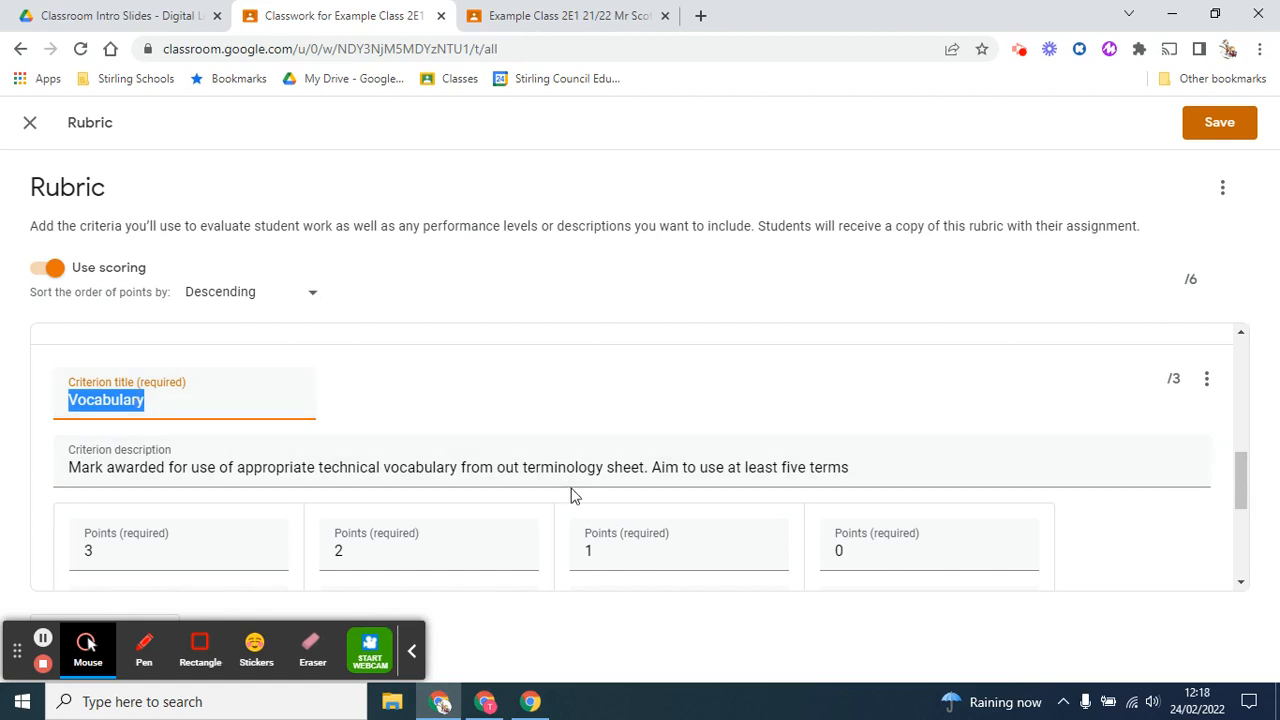
{"action": "scroll", "coordinate": [1074, 414], "scroll_direction": "down", "scroll_amount": 3}
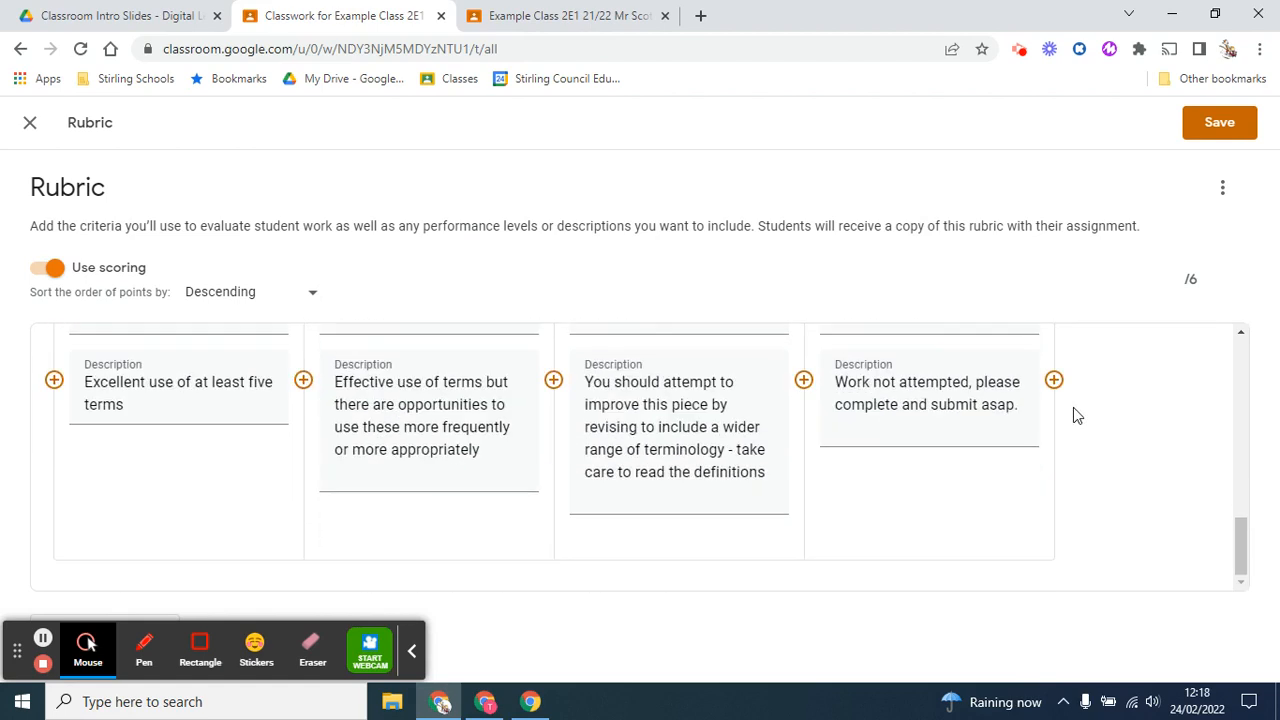
{"action": "scroll", "coordinate": [1214, 432], "scroll_direction": "up", "scroll_amount": 3}
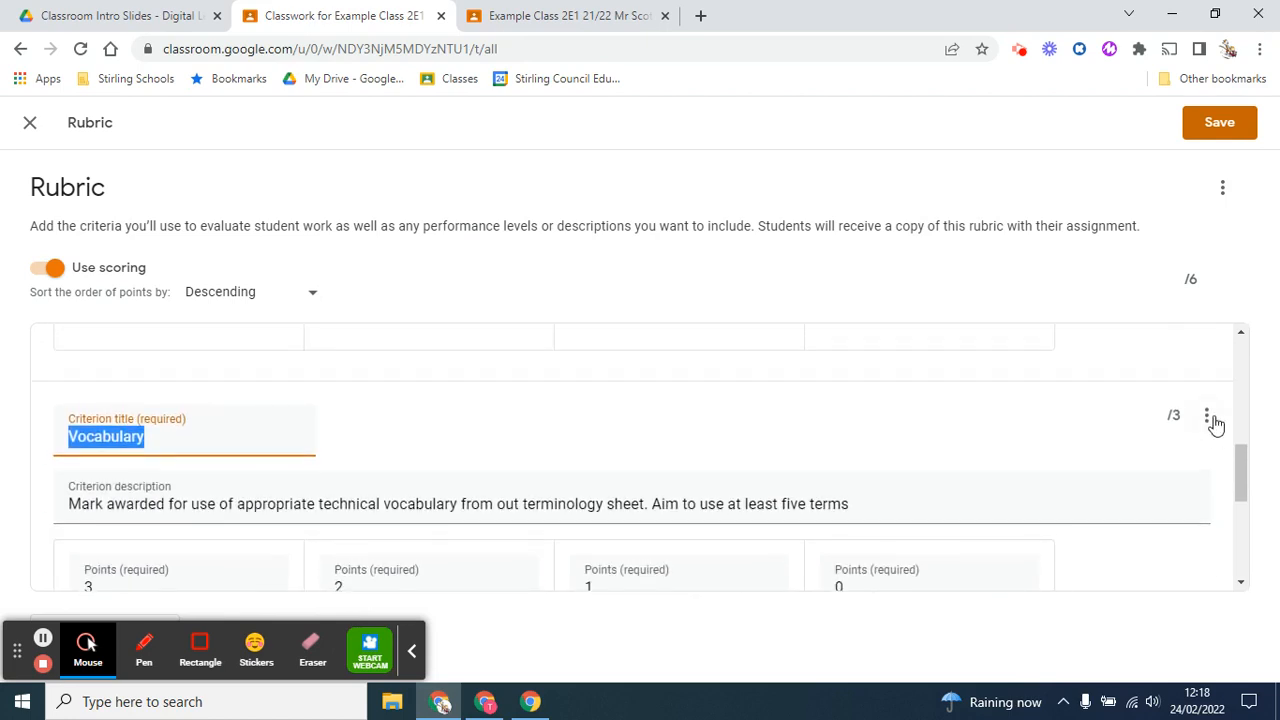
{"action": "left_click", "coordinate": [1211, 415]}
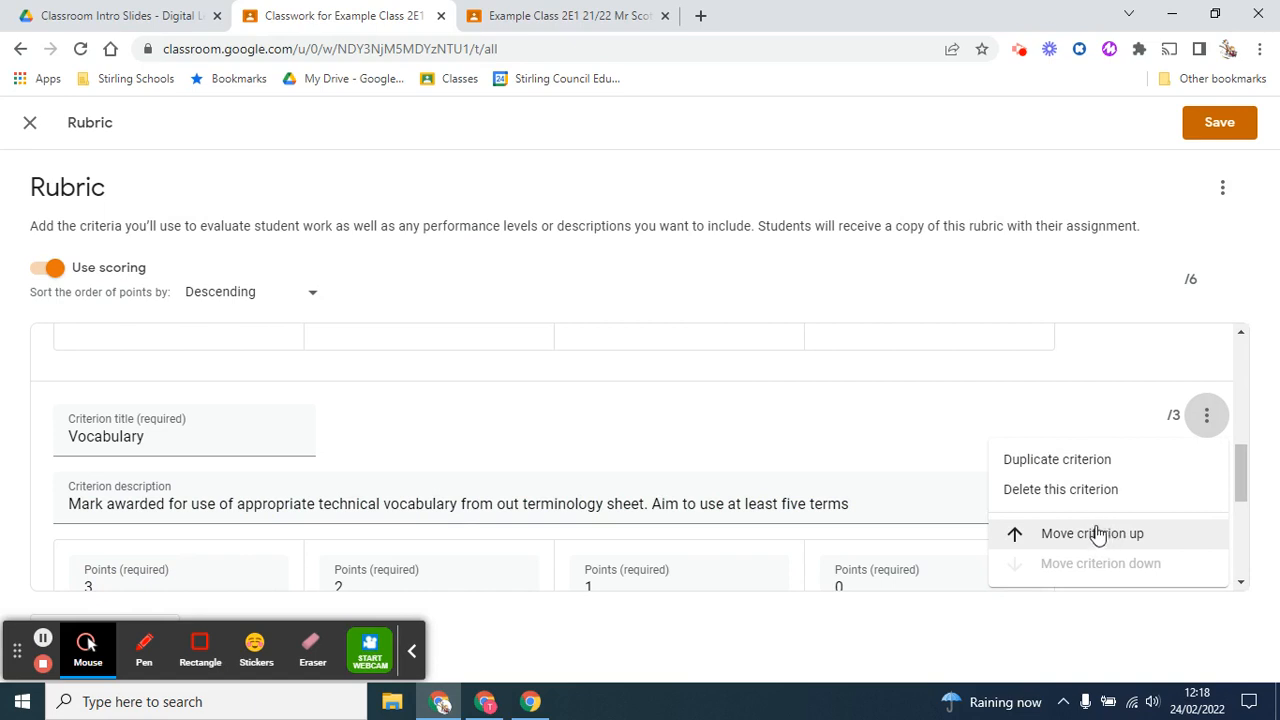
{"action": "left_click", "coordinate": [938, 434]}
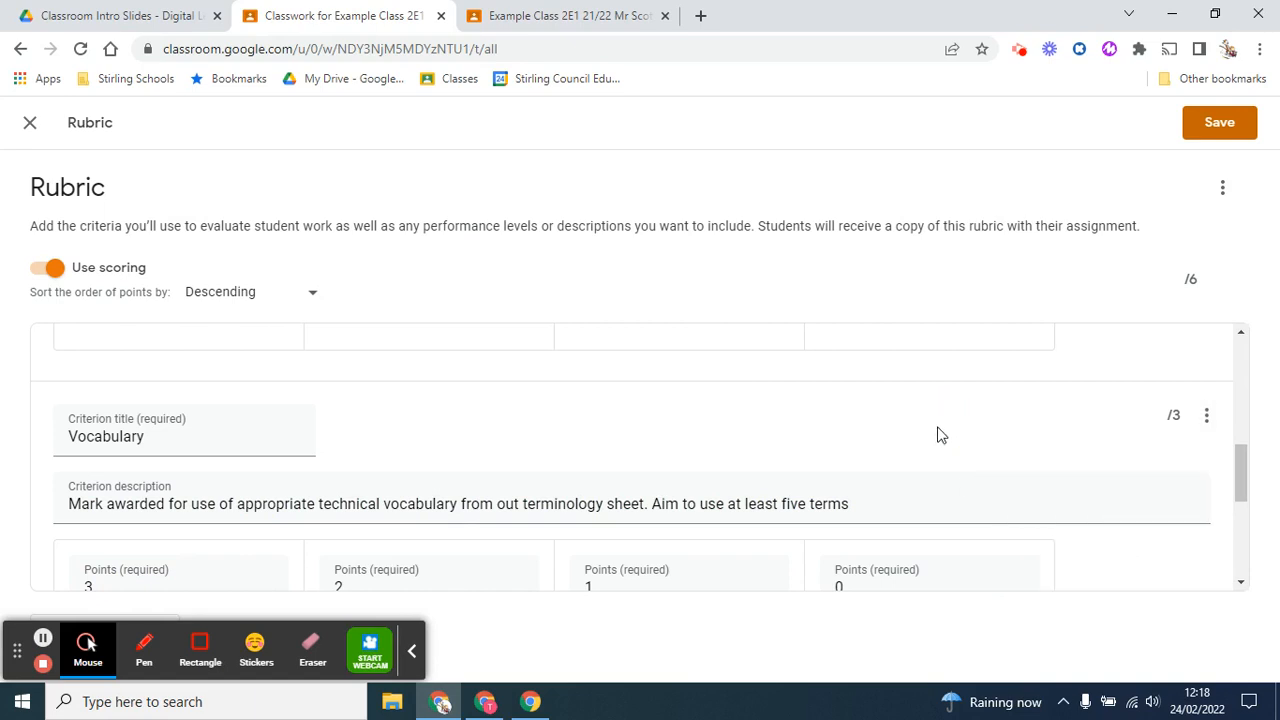
Add a blank criterion at the end of the rubric and delete it again
{"action": "left_click", "coordinate": [411, 651]}
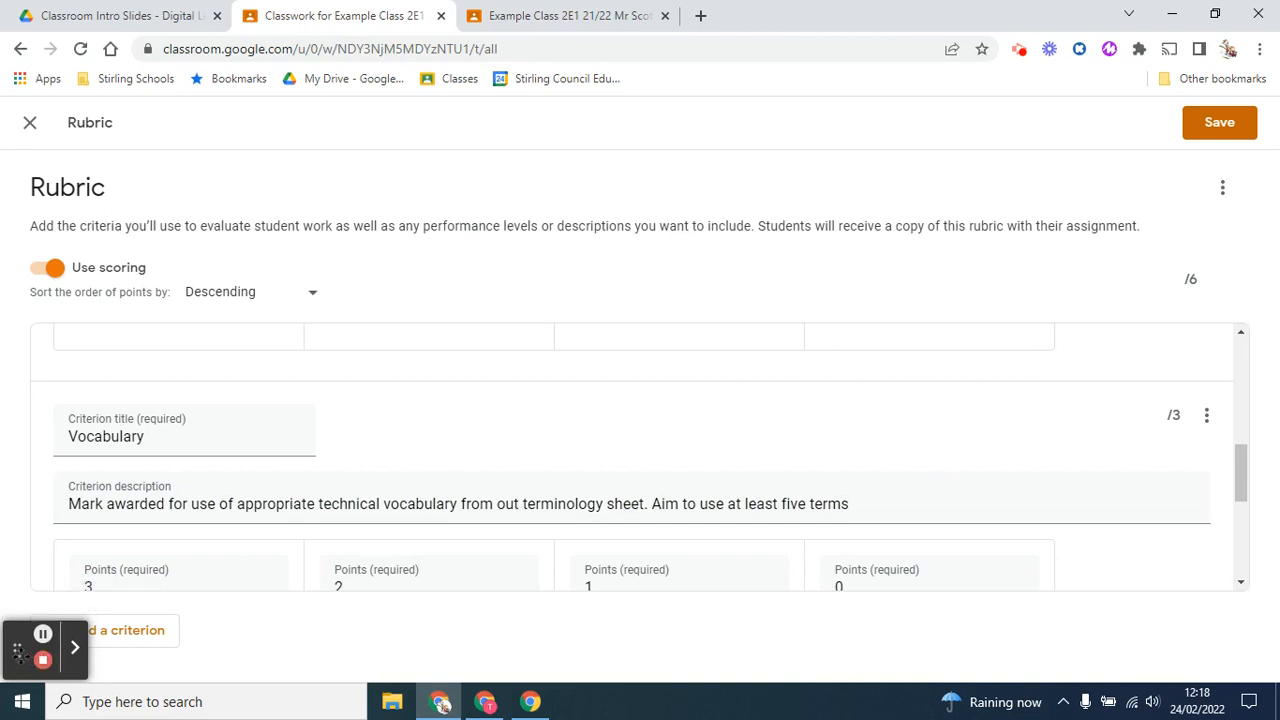
{"action": "left_click_drag", "start_coordinate": [18, 648], "coordinate": [1085, 651]}
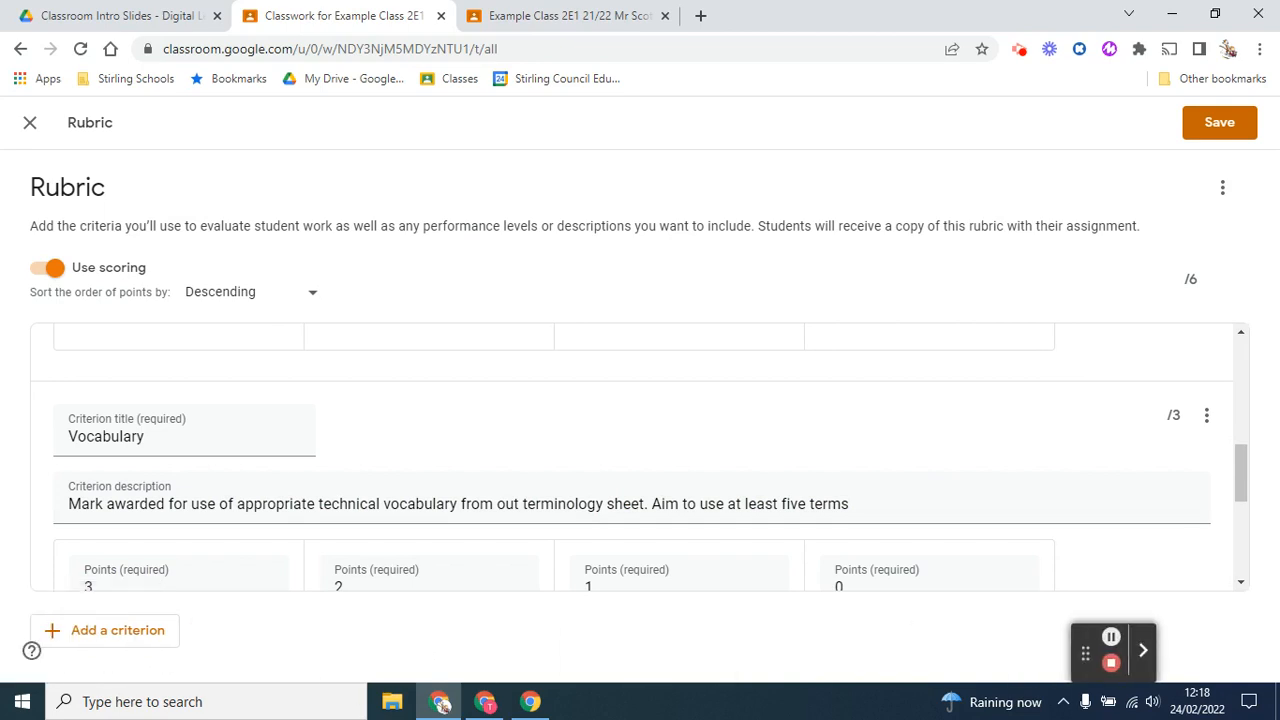
{"action": "left_click", "coordinate": [139, 649]}
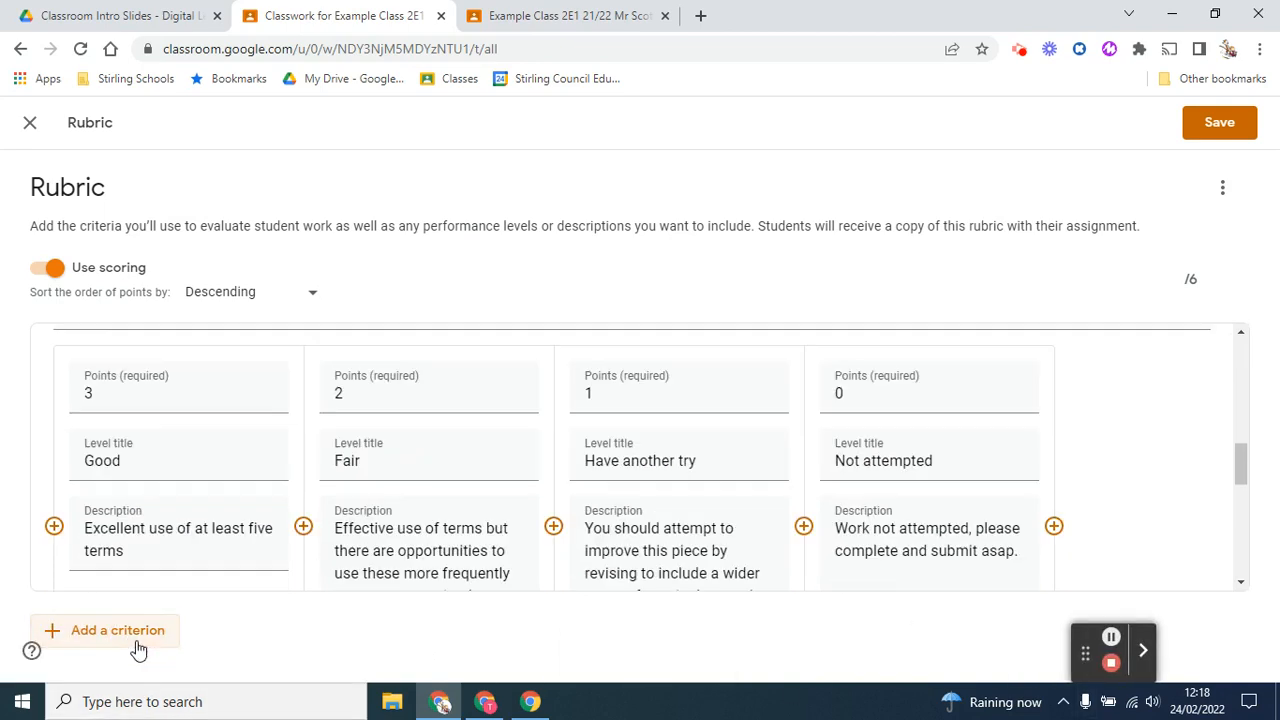
{"action": "right_click", "coordinate": [366, 426]}
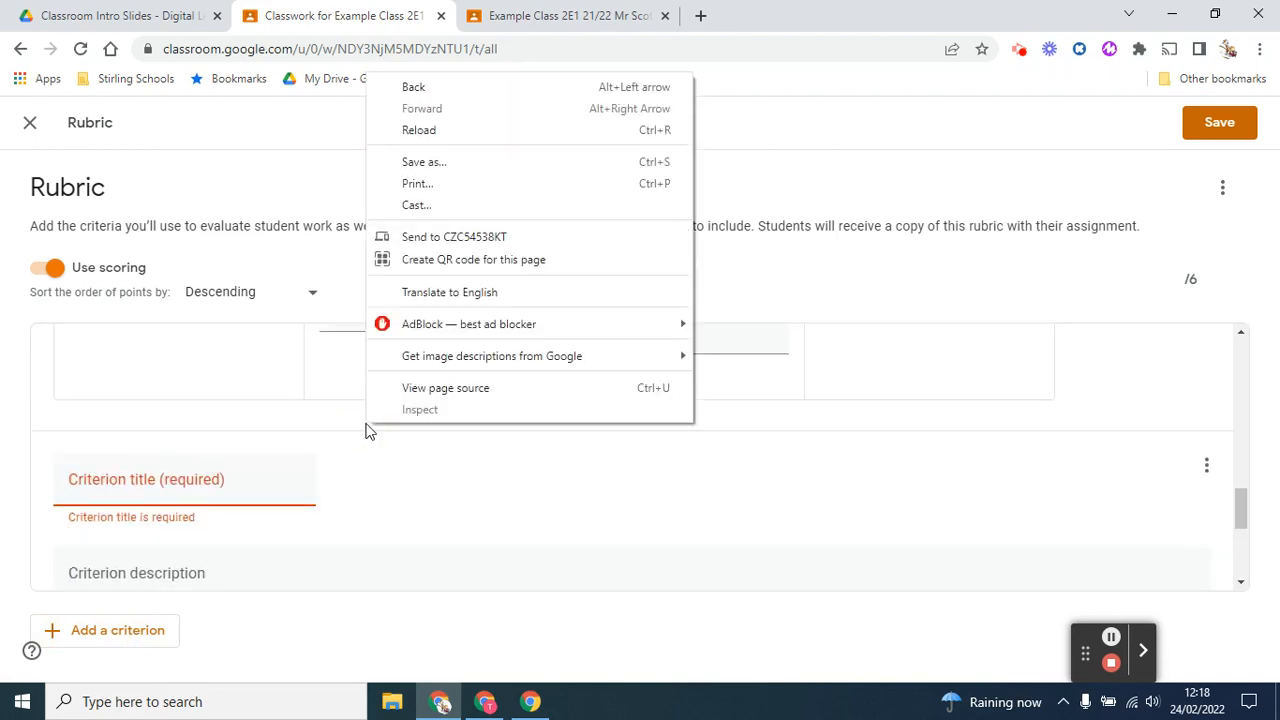
{"action": "key", "text": "Escape"}
{"action": "left_click", "coordinate": [680, 441]}
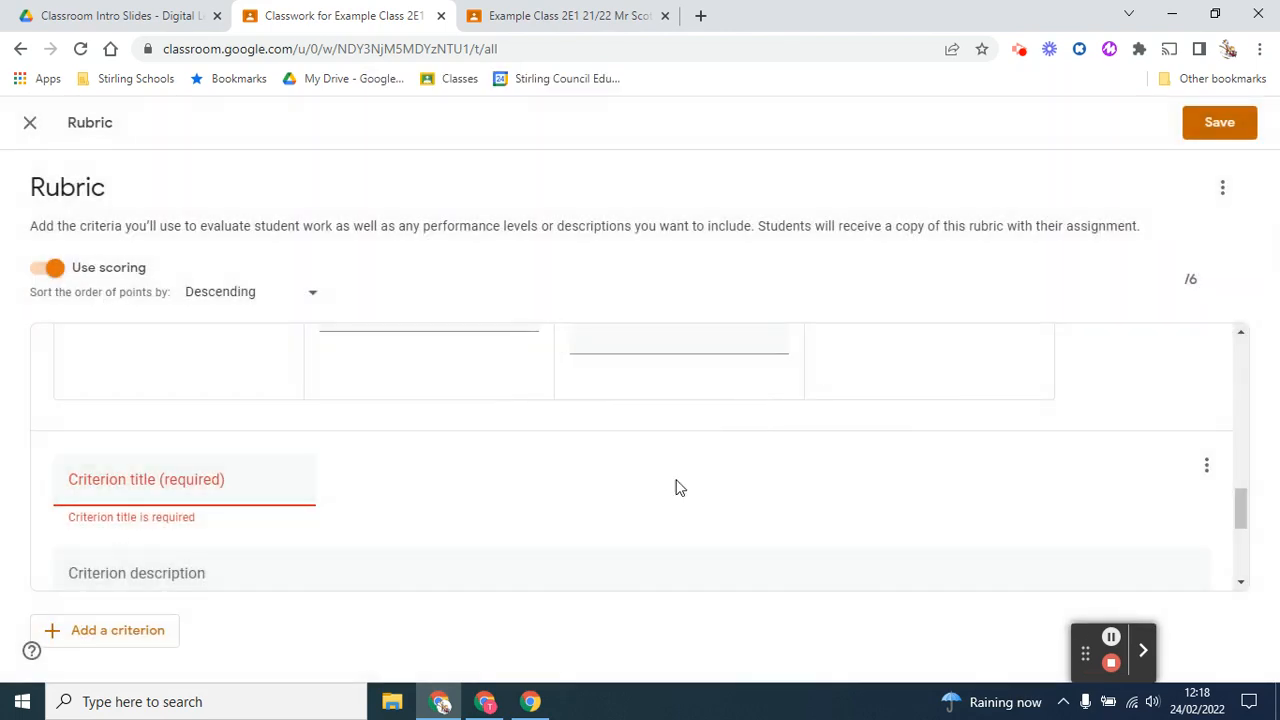
{"action": "left_click", "coordinate": [1206, 465]}
{"action": "left_click", "coordinate": [1100, 548]}
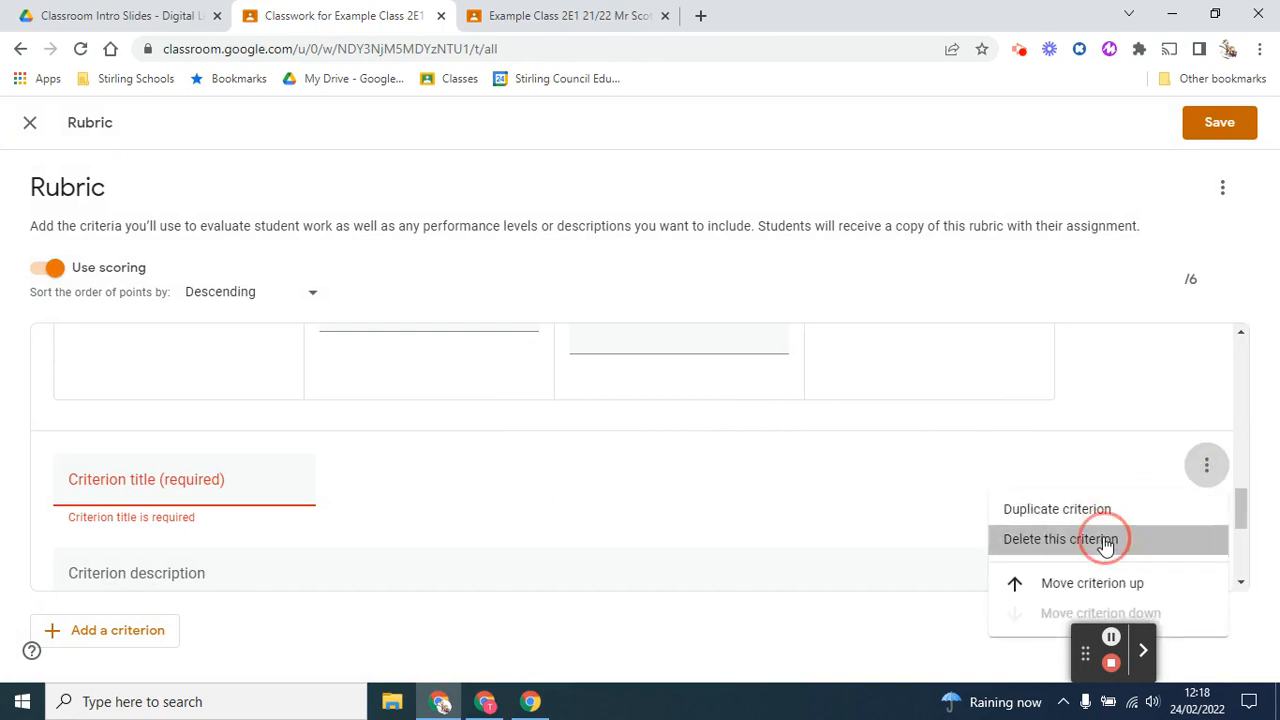
Save the rubric and close the rubric editor
{"action": "left_click", "coordinate": [1230, 126]}
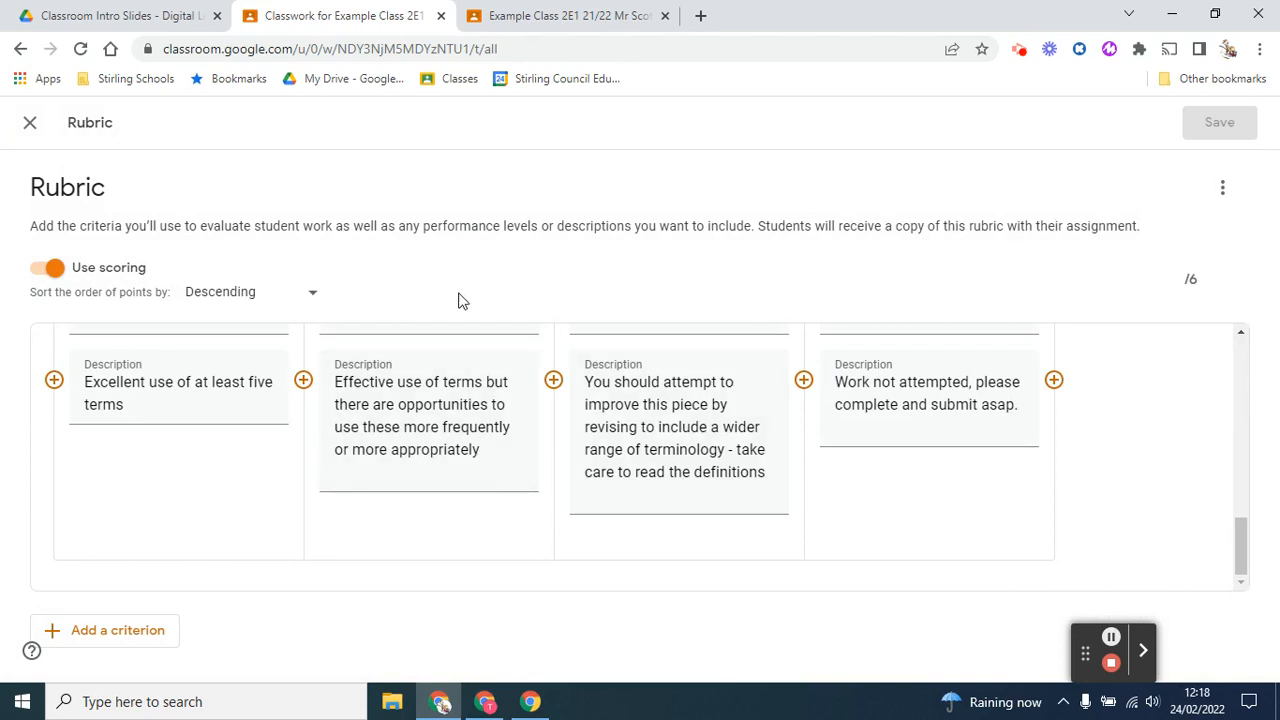
{"action": "left_click", "coordinate": [31, 122]}
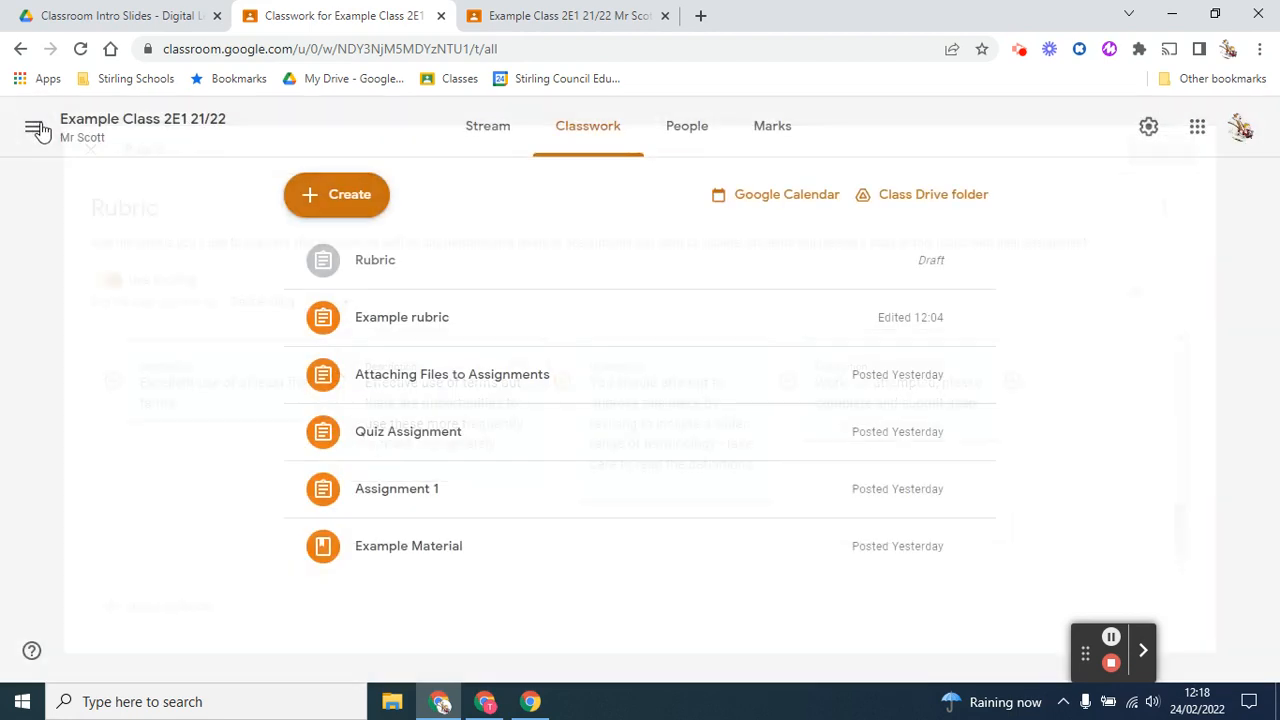
Look at the Rubric draft's details and open the rubric attached to the Example rubric assignment
{"action": "left_click", "coordinate": [443, 264]}
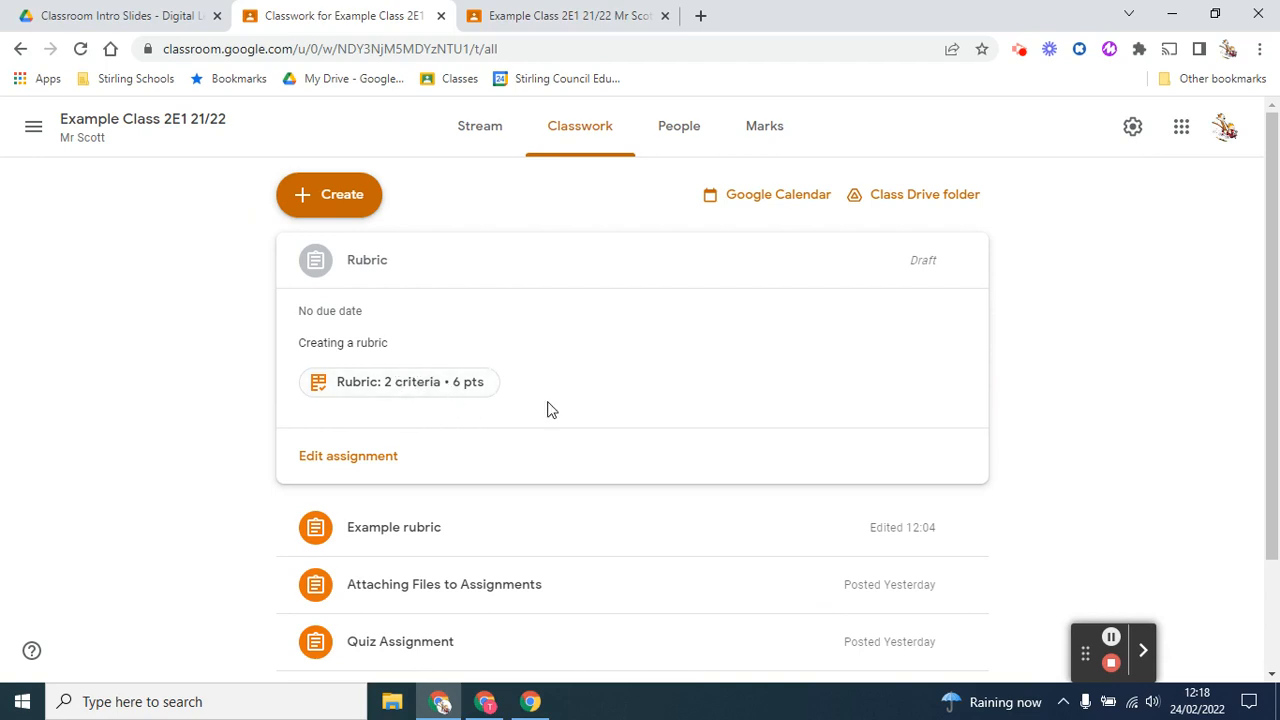
{"action": "left_click", "coordinate": [455, 530]}
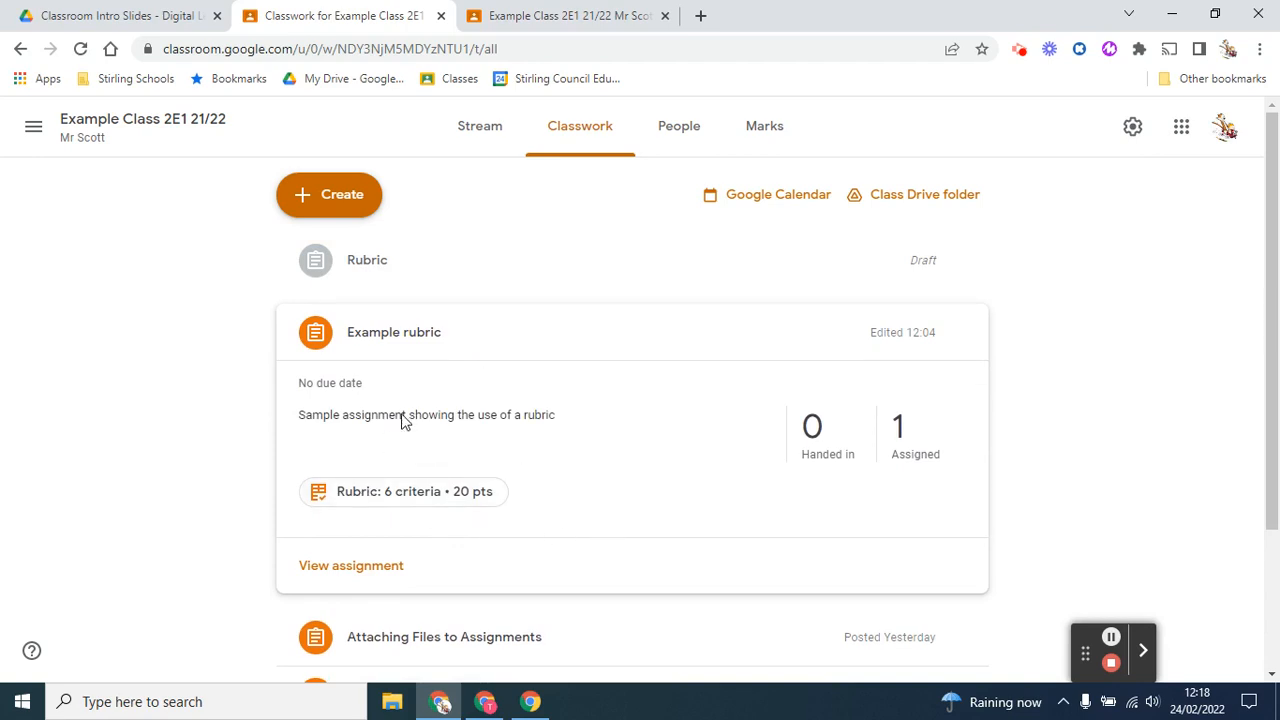
{"action": "left_click", "coordinate": [426, 497]}
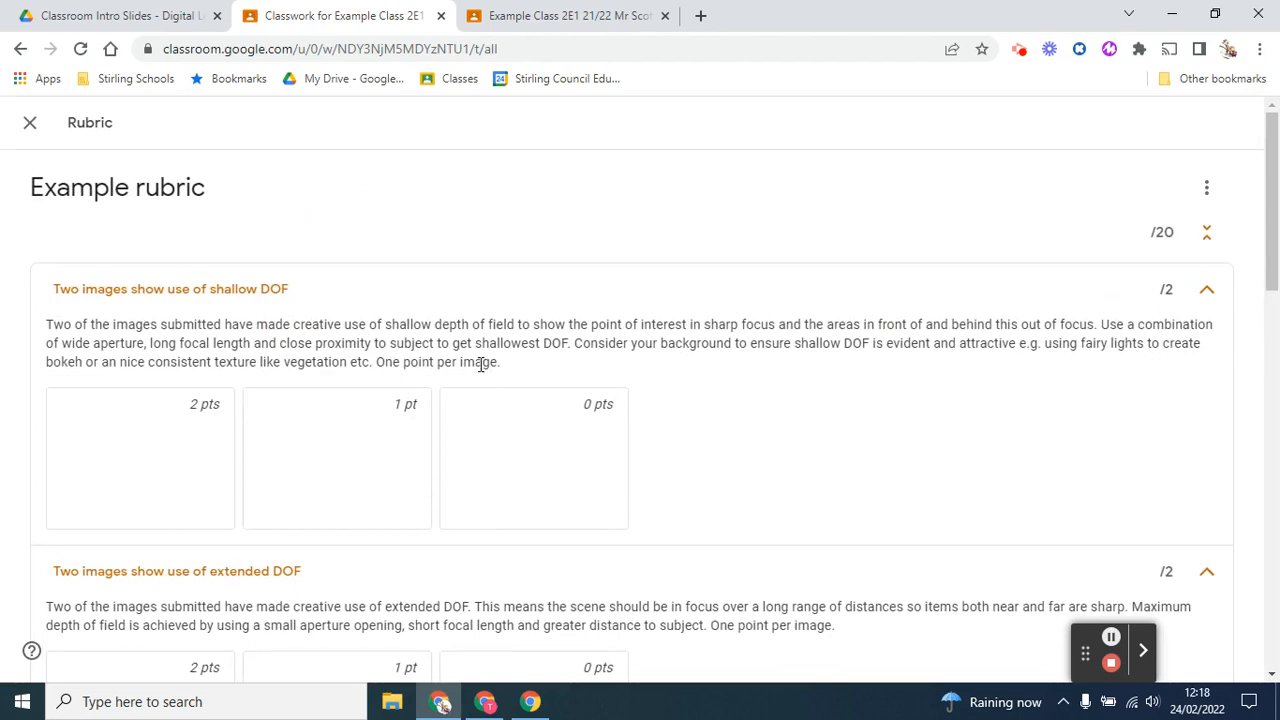
Examine the example rubric's criteria, points and level descriptions from shallow DOF through Originality, and close the rubric
{"action": "scroll", "coordinate": [287, 418], "scroll_direction": "down", "scroll_amount": 1}
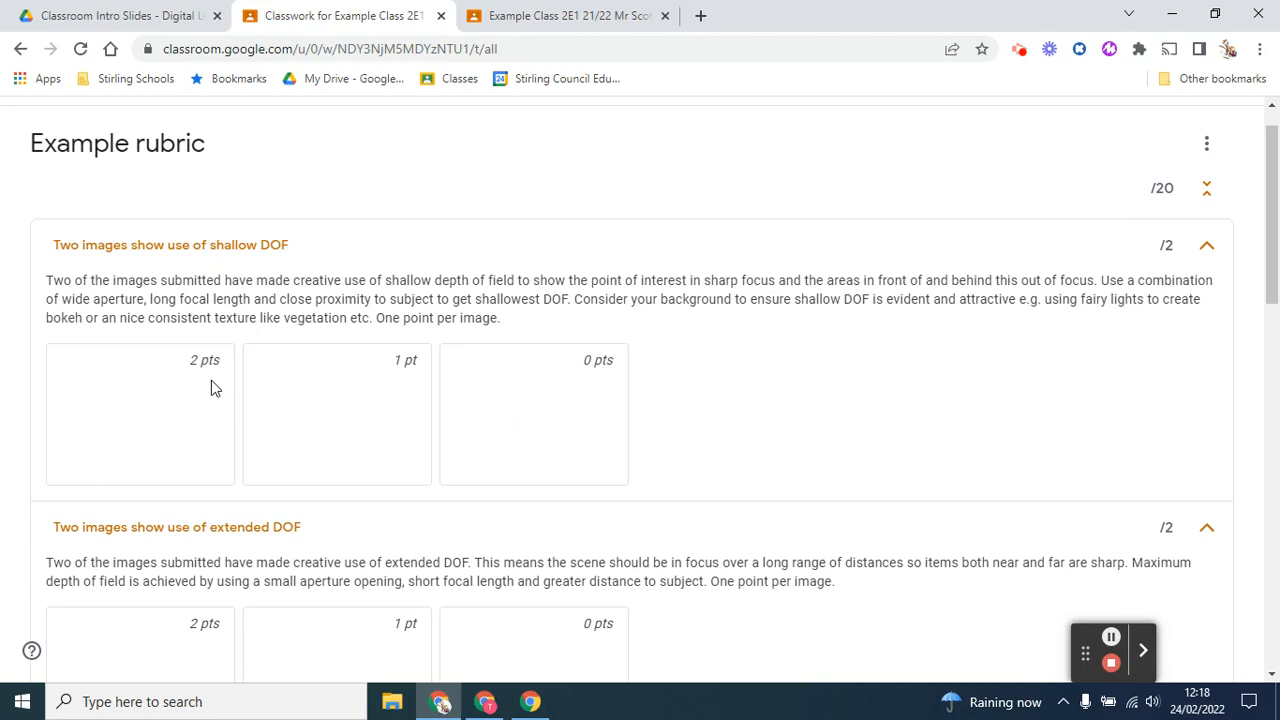
{"action": "scroll", "coordinate": [335, 320], "scroll_direction": "down", "scroll_amount": 6}
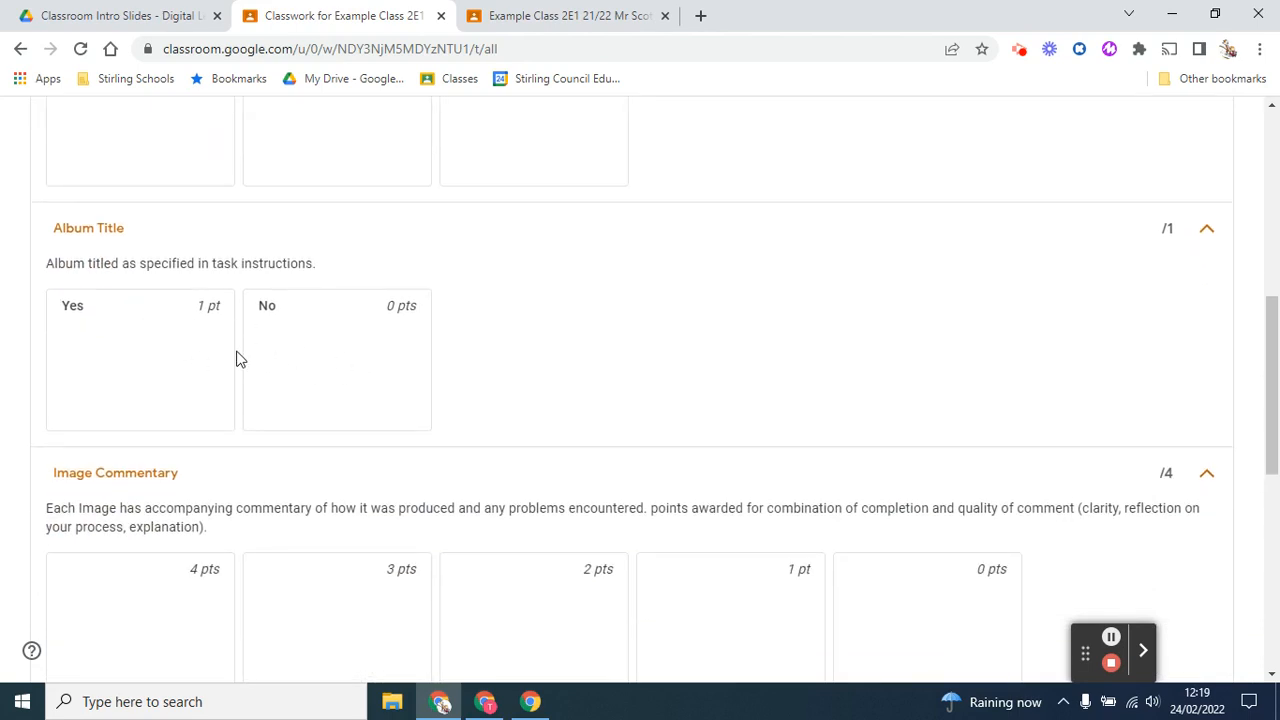
{"action": "scroll", "coordinate": [348, 351], "scroll_direction": "down", "scroll_amount": 5}
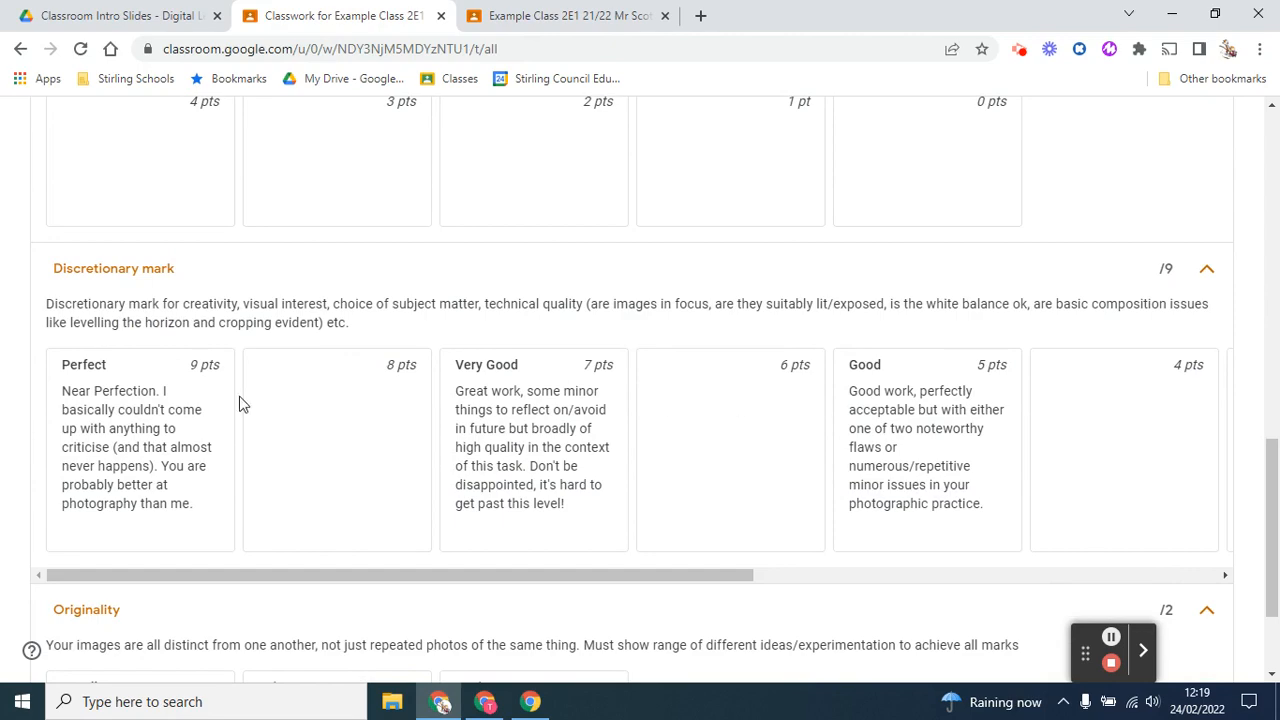
{"action": "scroll", "coordinate": [720, 395], "scroll_direction": "down", "scroll_amount": 2}
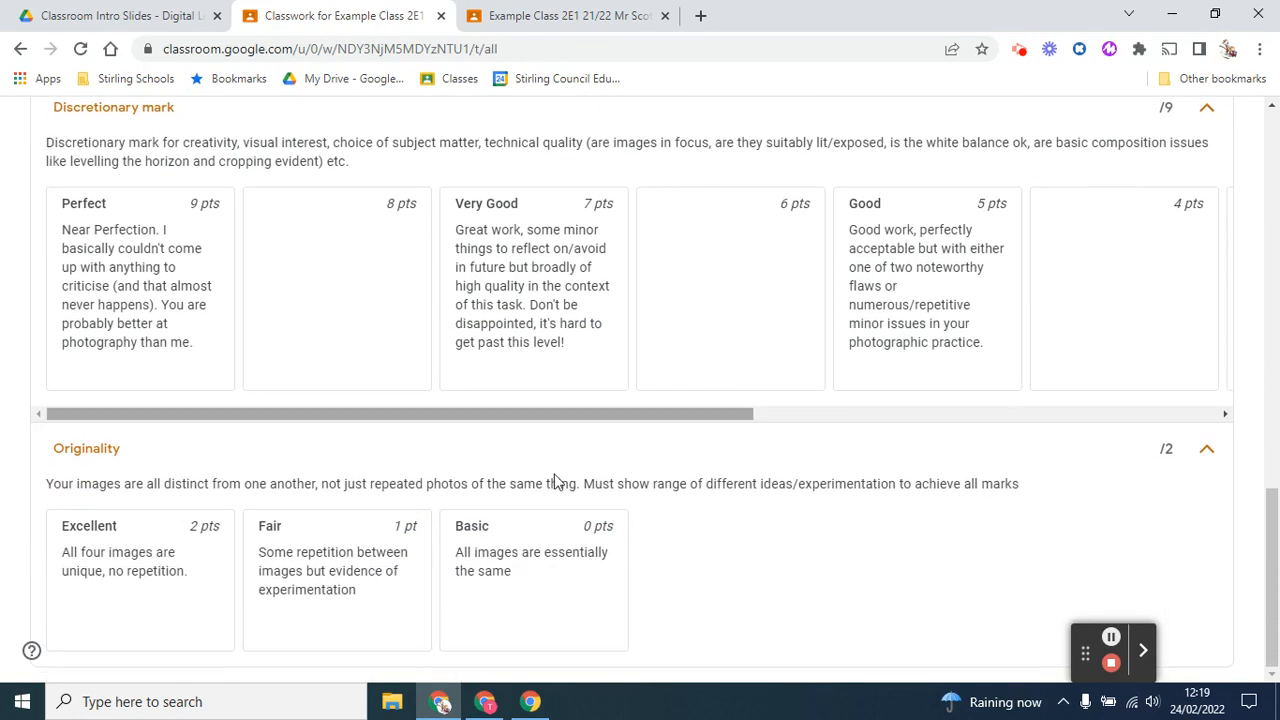
{"action": "scroll", "coordinate": [514, 500], "scroll_direction": "up", "scroll_amount": 3}
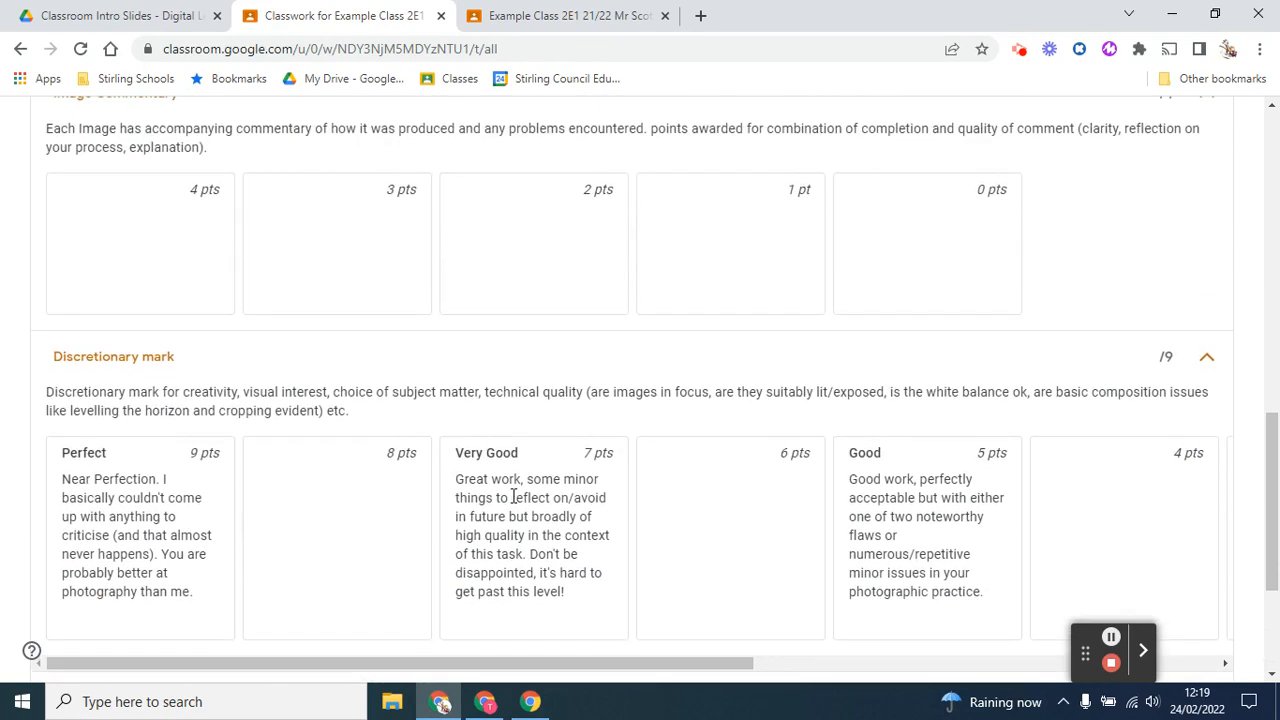
{"action": "scroll", "coordinate": [514, 497], "scroll_direction": "up", "scroll_amount": 1}
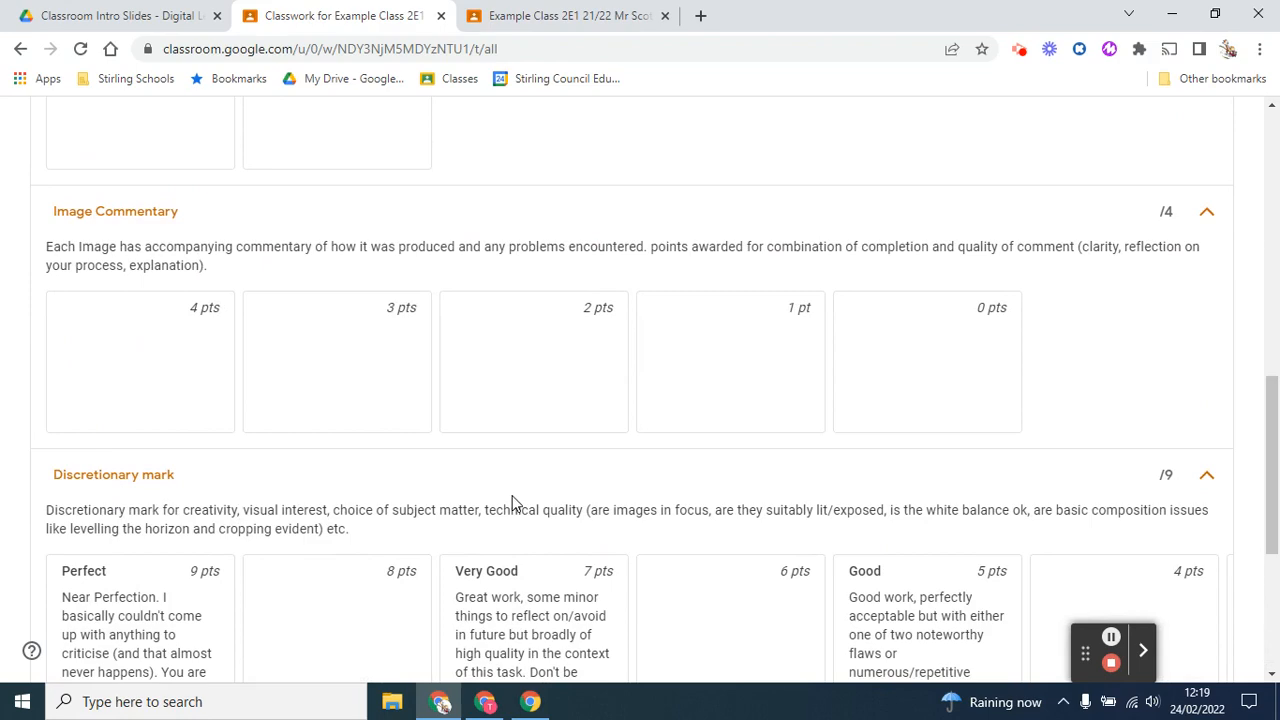
{"action": "scroll", "coordinate": [374, 389], "scroll_direction": "down", "scroll_amount": 3}
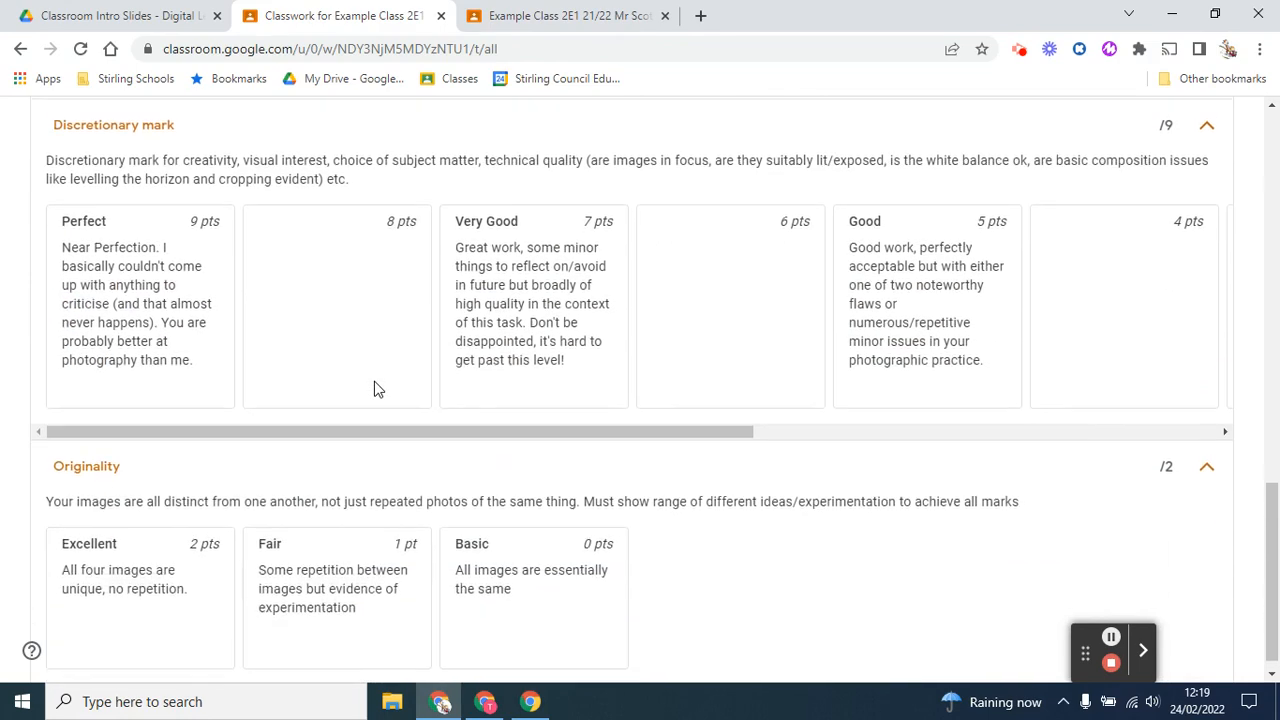
{"action": "scroll", "coordinate": [374, 389], "scroll_direction": "up", "scroll_amount": 8}
{"action": "scroll", "coordinate": [174, 326], "scroll_direction": "up", "scroll_amount": 4}
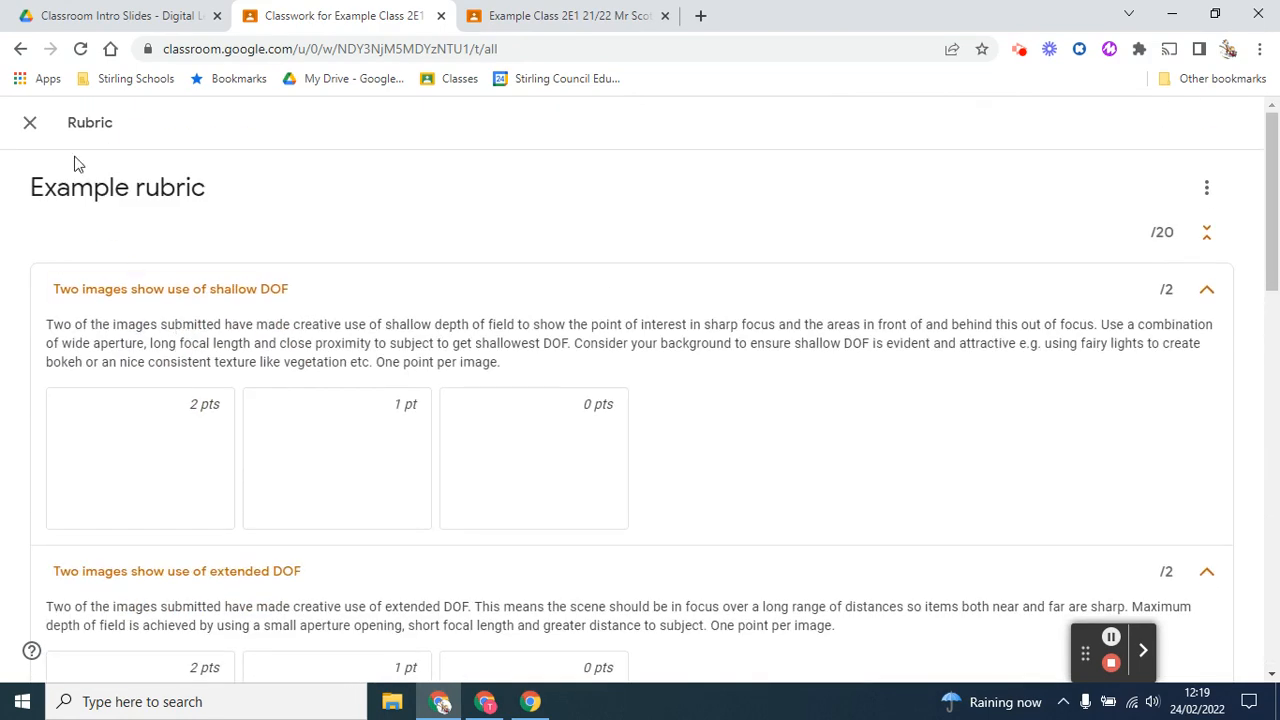
{"action": "left_click", "coordinate": [30, 123]}
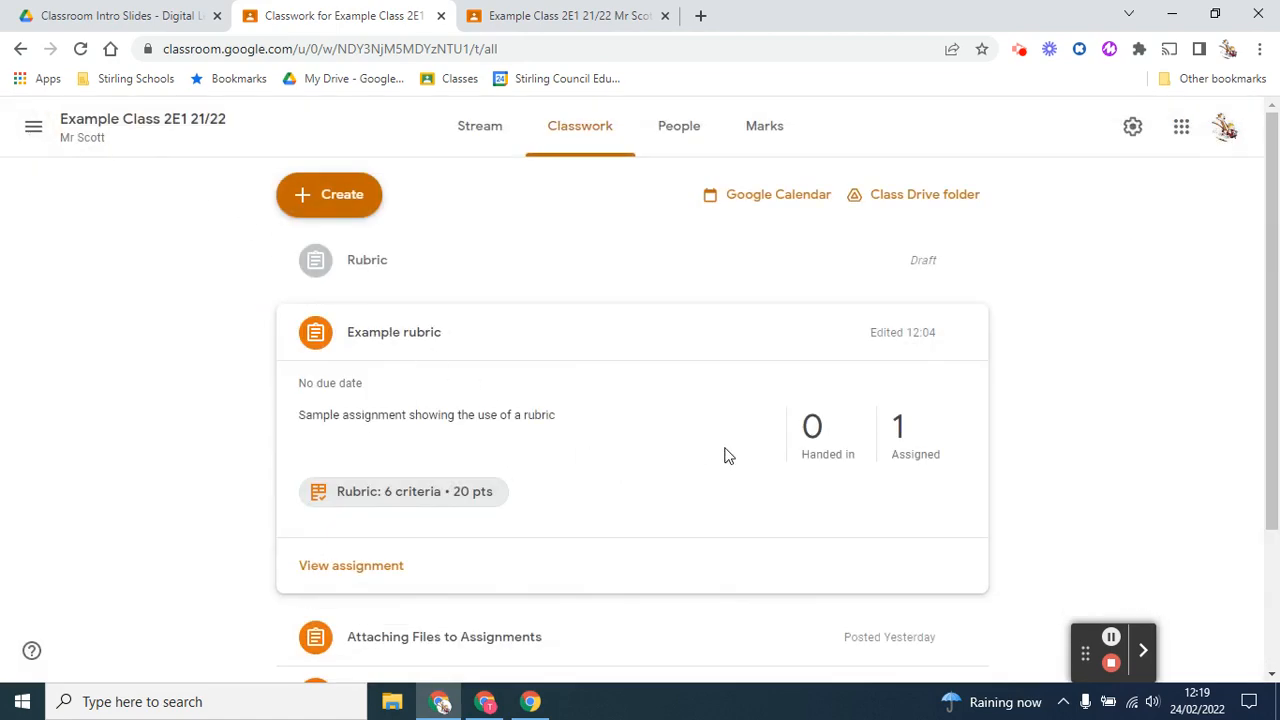
Open the assigned pupil's work for Example rubric and award 1 point for shallow DOF, 0 for extended DOF and 1 for Album Title
{"action": "left_click", "coordinate": [895, 430]}
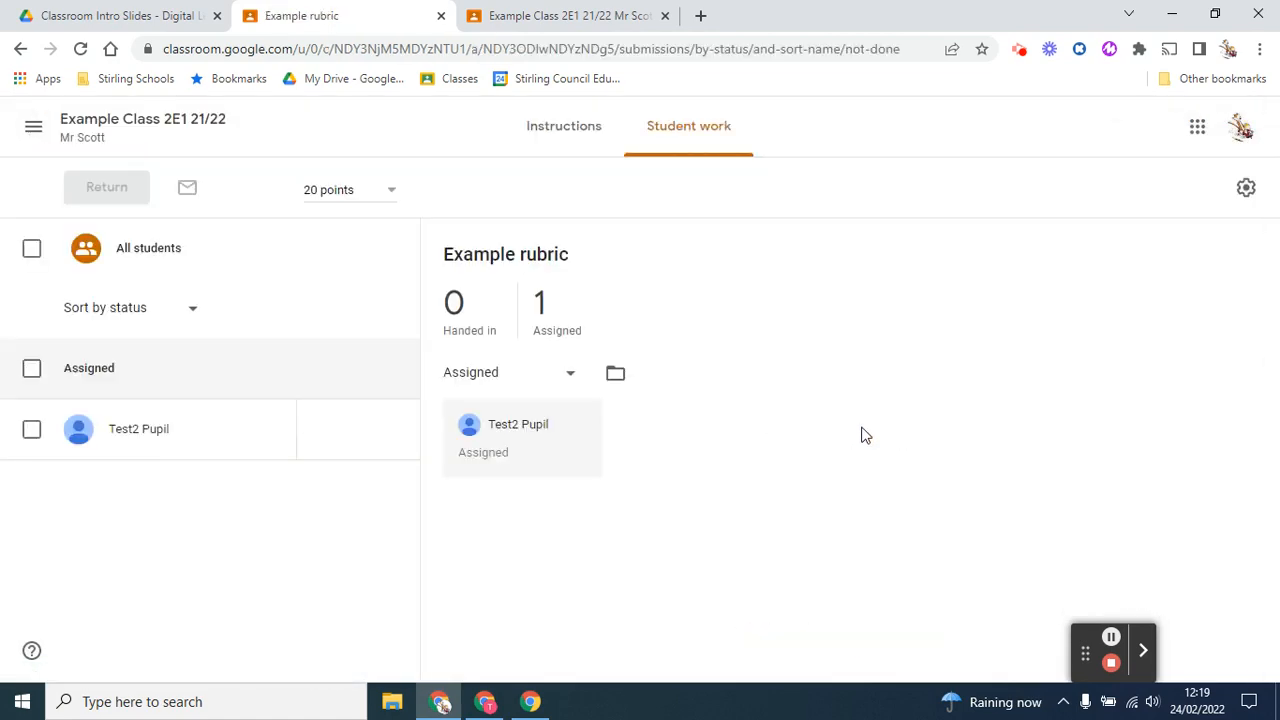
{"action": "left_click", "coordinate": [118, 428]}
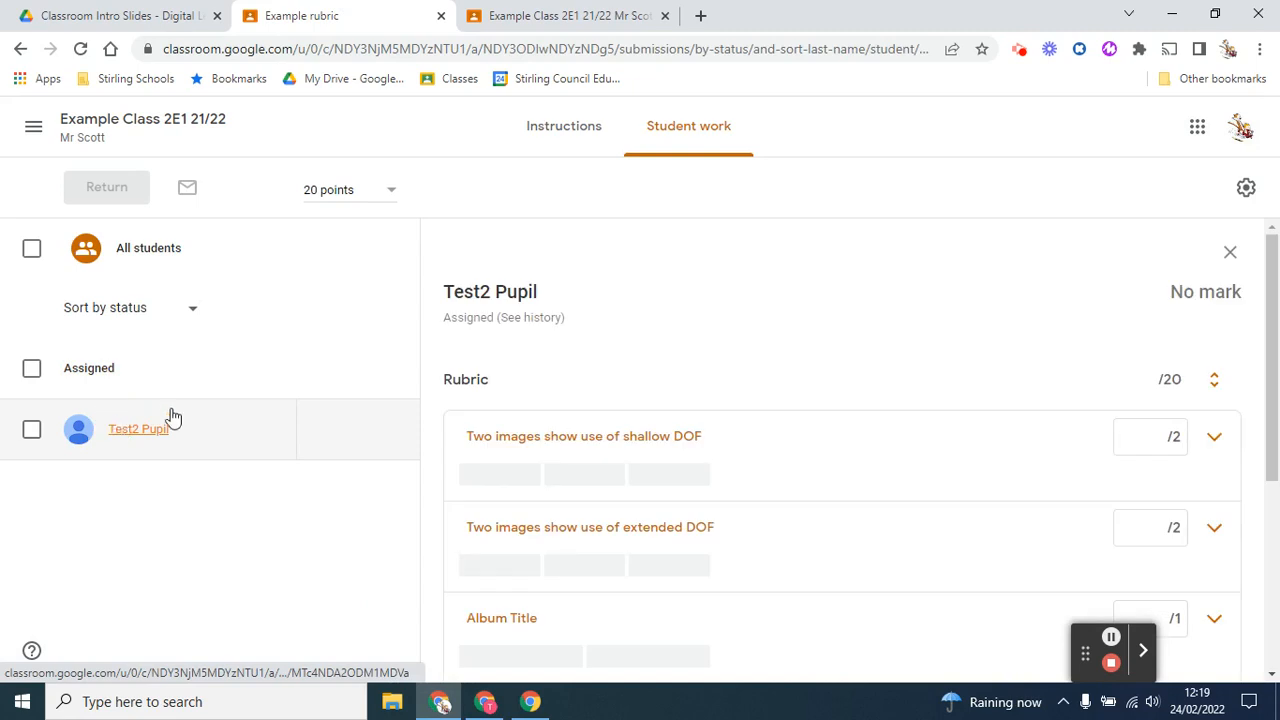
{"action": "scroll", "coordinate": [758, 432], "scroll_direction": "down", "scroll_amount": 1}
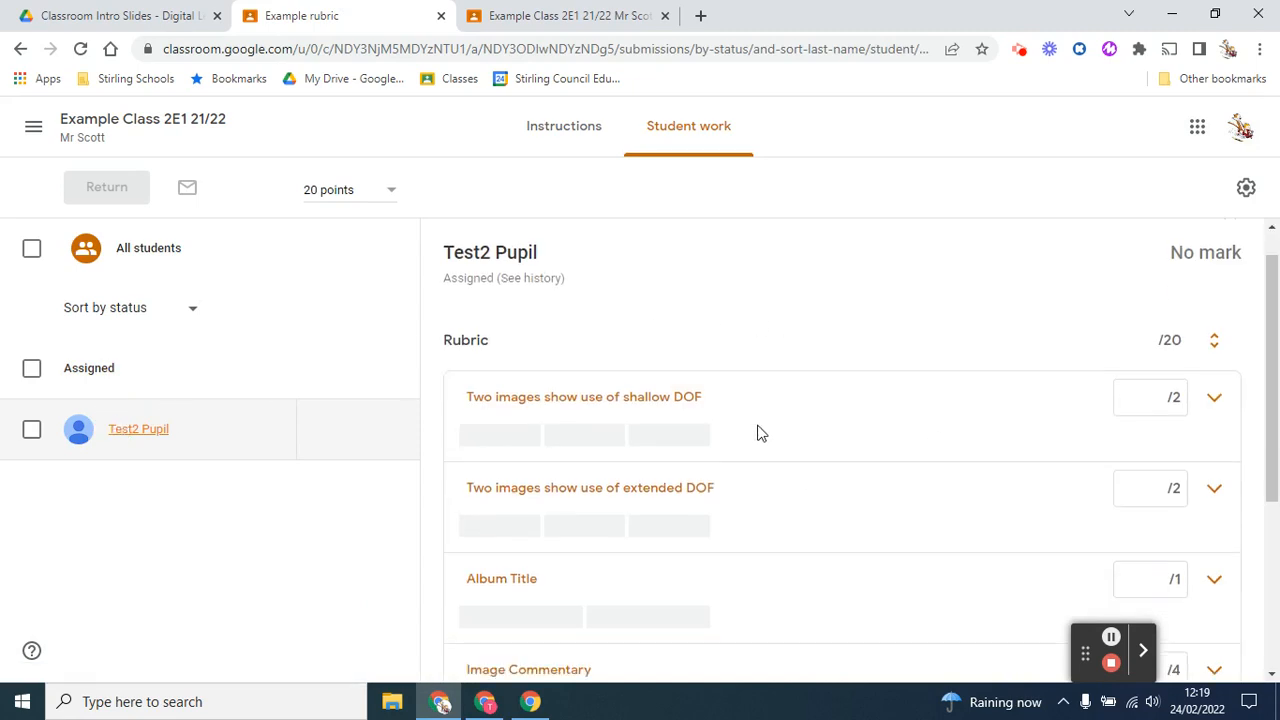
{"action": "left_click", "coordinate": [612, 438]}
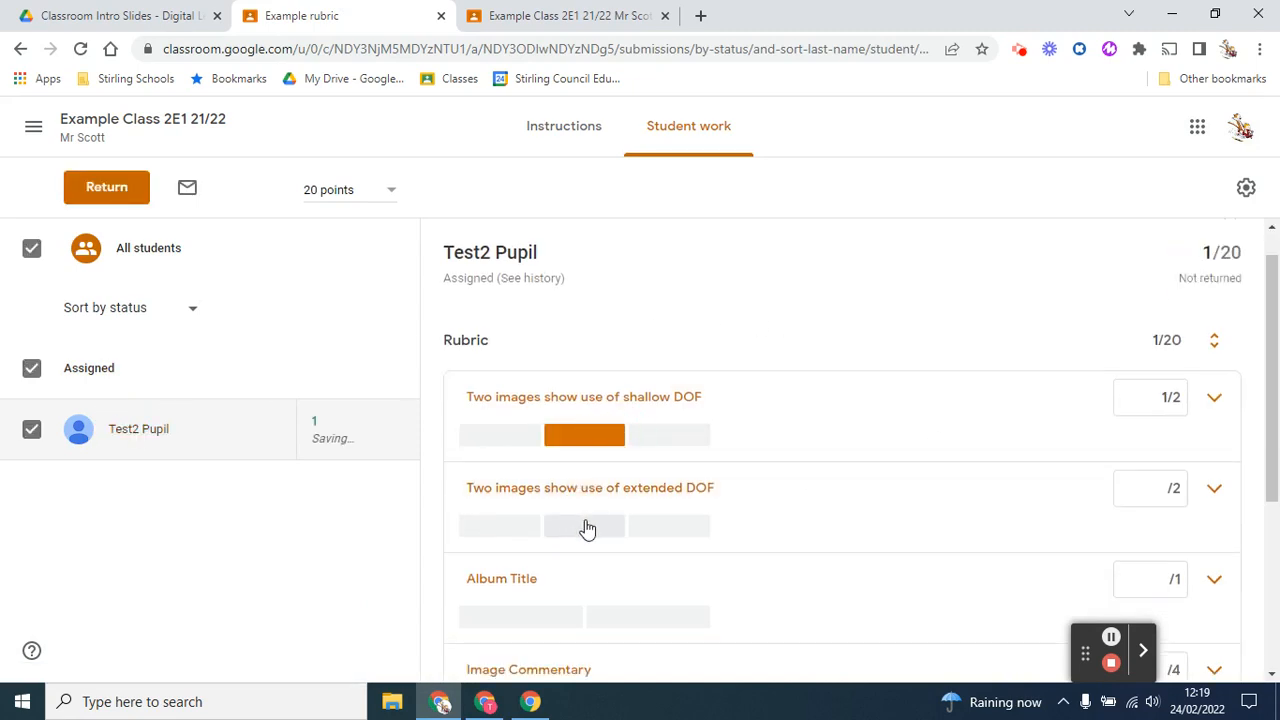
{"action": "left_click", "coordinate": [663, 526]}
{"action": "left_click", "coordinate": [543, 627]}
Award the pupil 5 points for Discretionary mark, 3 for Image Commentary and 2 for Originality
{"action": "scroll", "coordinate": [540, 630], "scroll_direction": "down", "scroll_amount": 3}
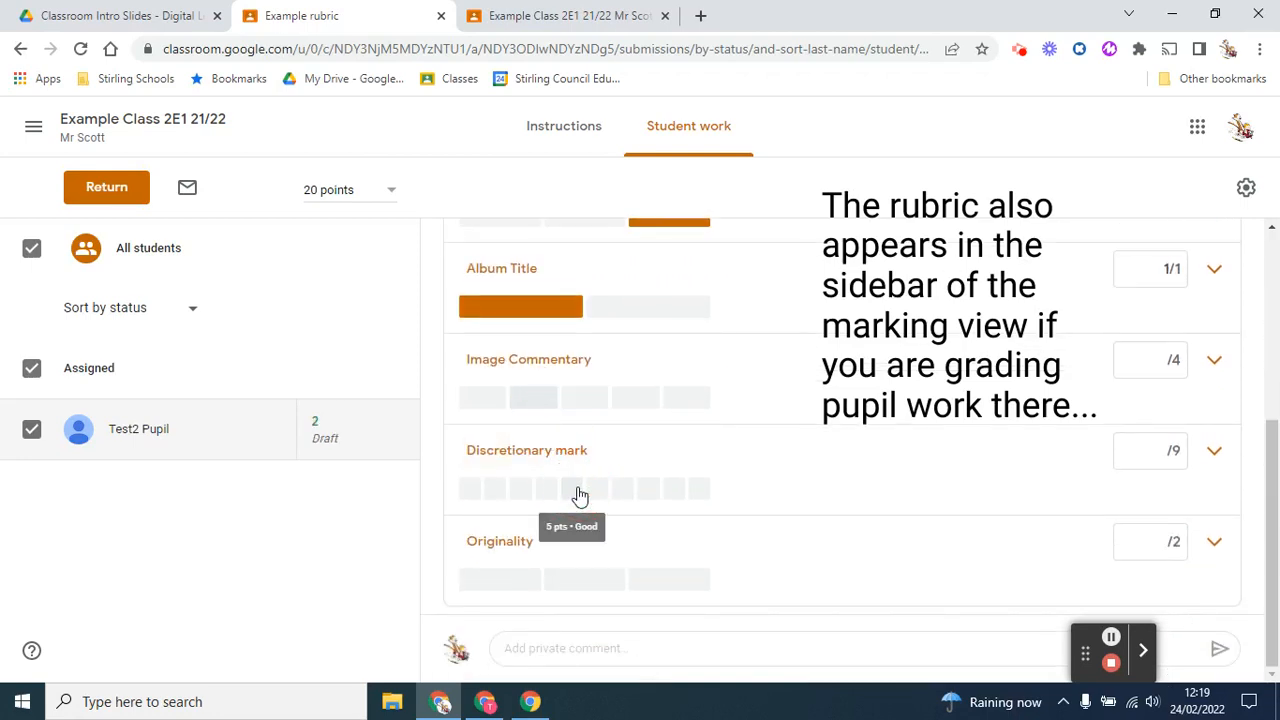
{"action": "left_click", "coordinate": [572, 488]}
{"action": "left_click", "coordinate": [546, 399]}
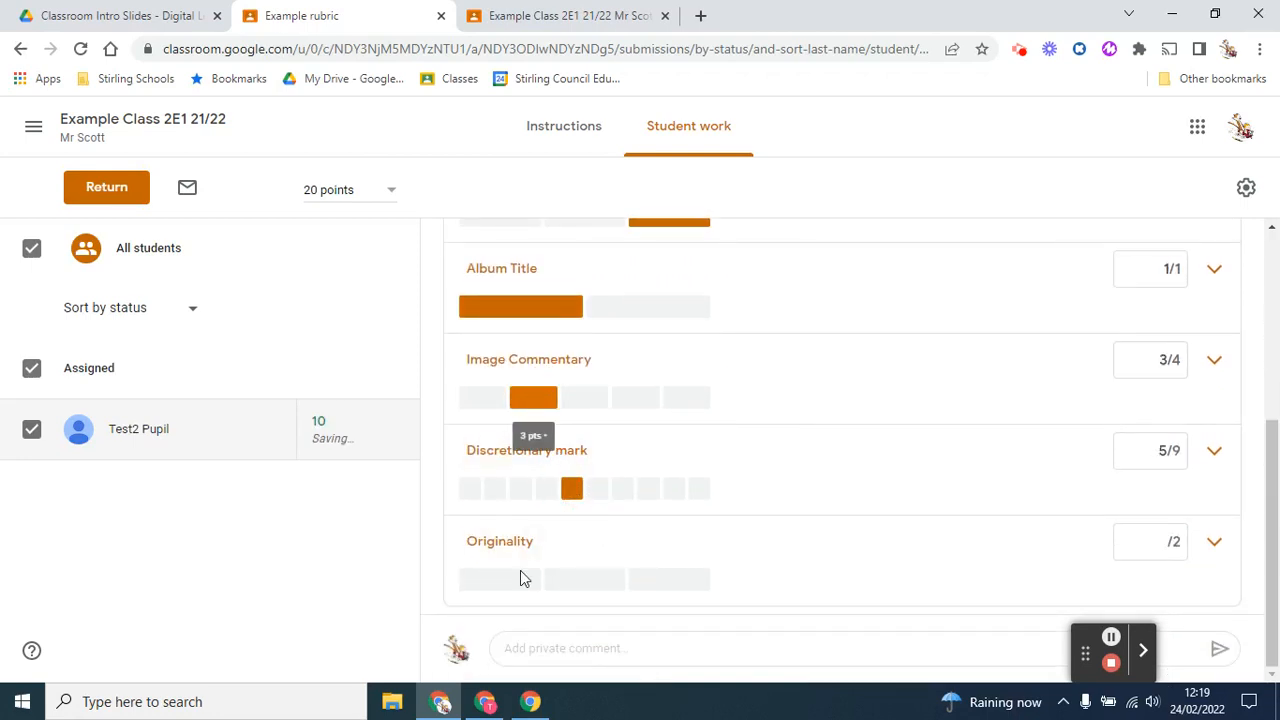
{"action": "left_click", "coordinate": [517, 580]}
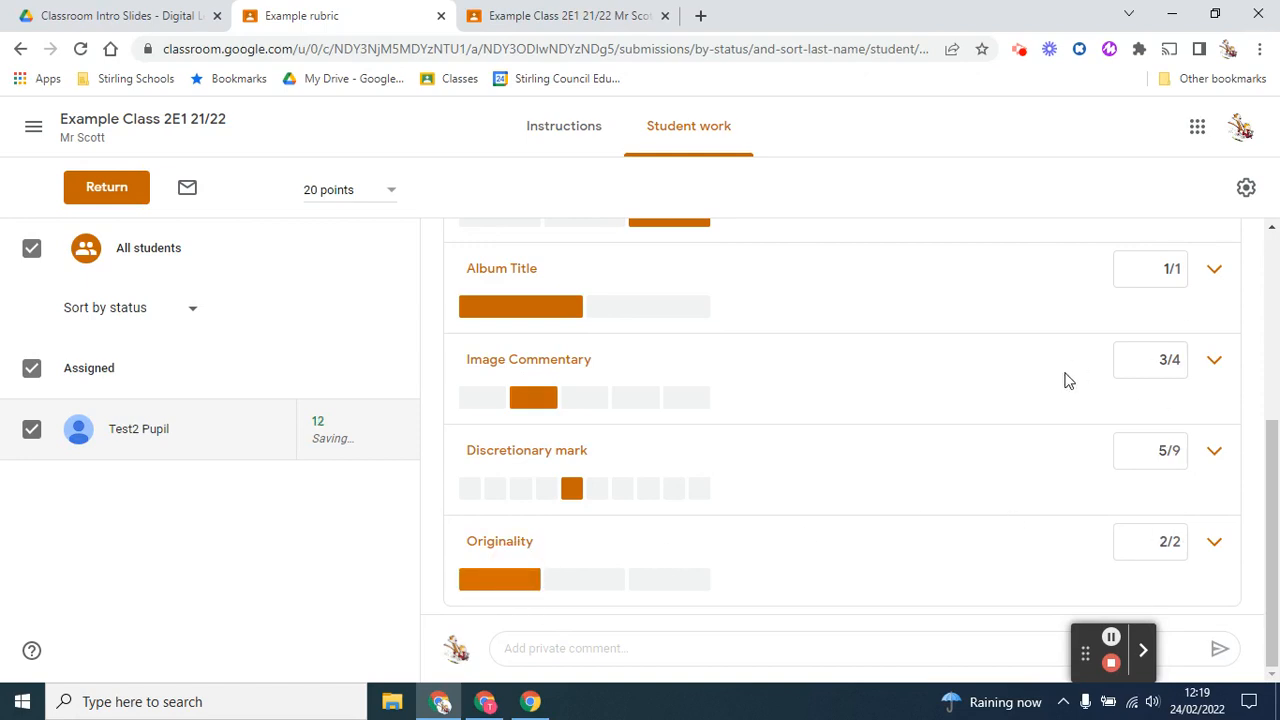
Check the rubric marks and return the unsubmitted assignment to the pupil without a private comment
{"action": "scroll", "coordinate": [1065, 378], "scroll_direction": "up", "scroll_amount": 4}
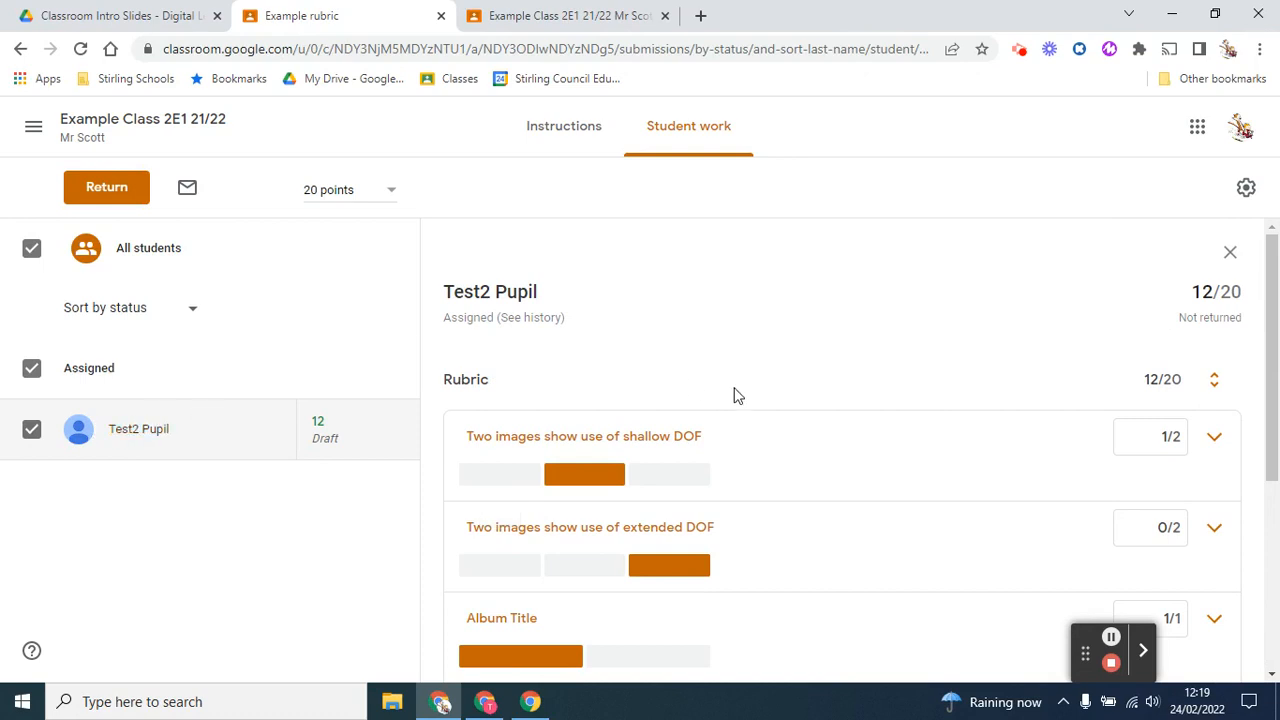
{"action": "scroll", "coordinate": [734, 396], "scroll_direction": "down", "scroll_amount": 3}
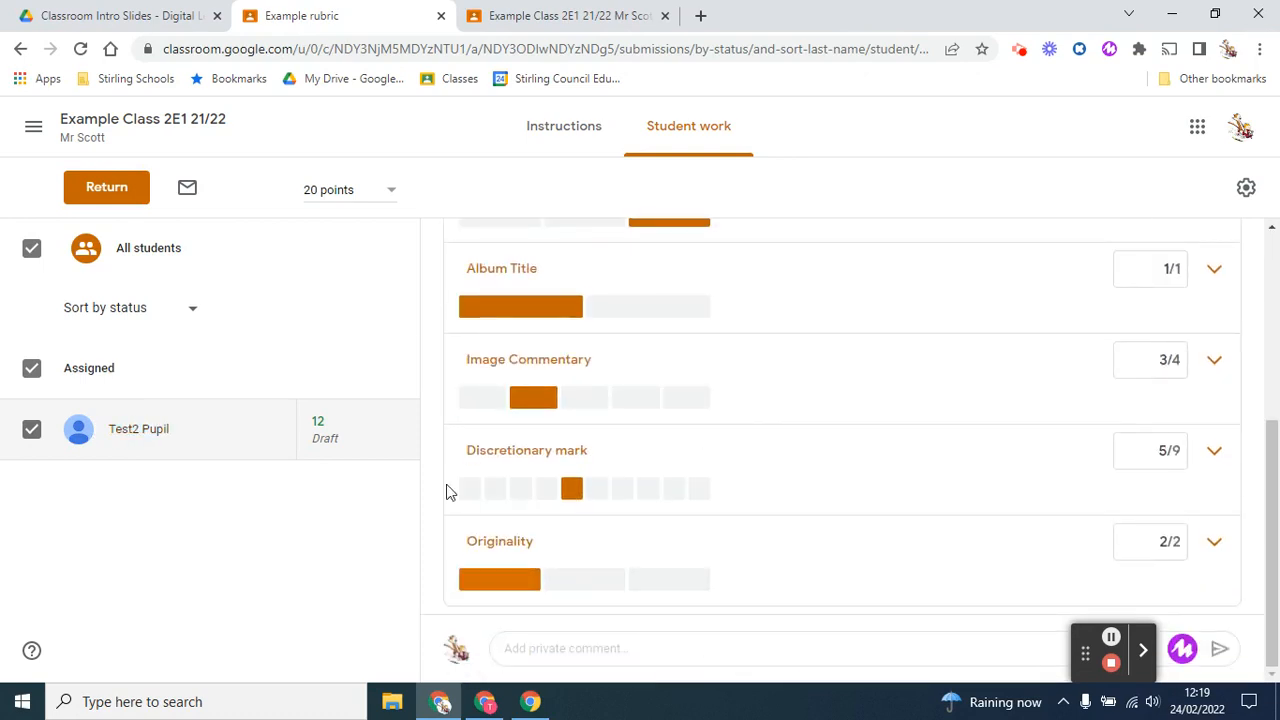
{"action": "scroll", "coordinate": [449, 491], "scroll_direction": "up", "scroll_amount": 2}
{"action": "left_click", "coordinate": [107, 187]}
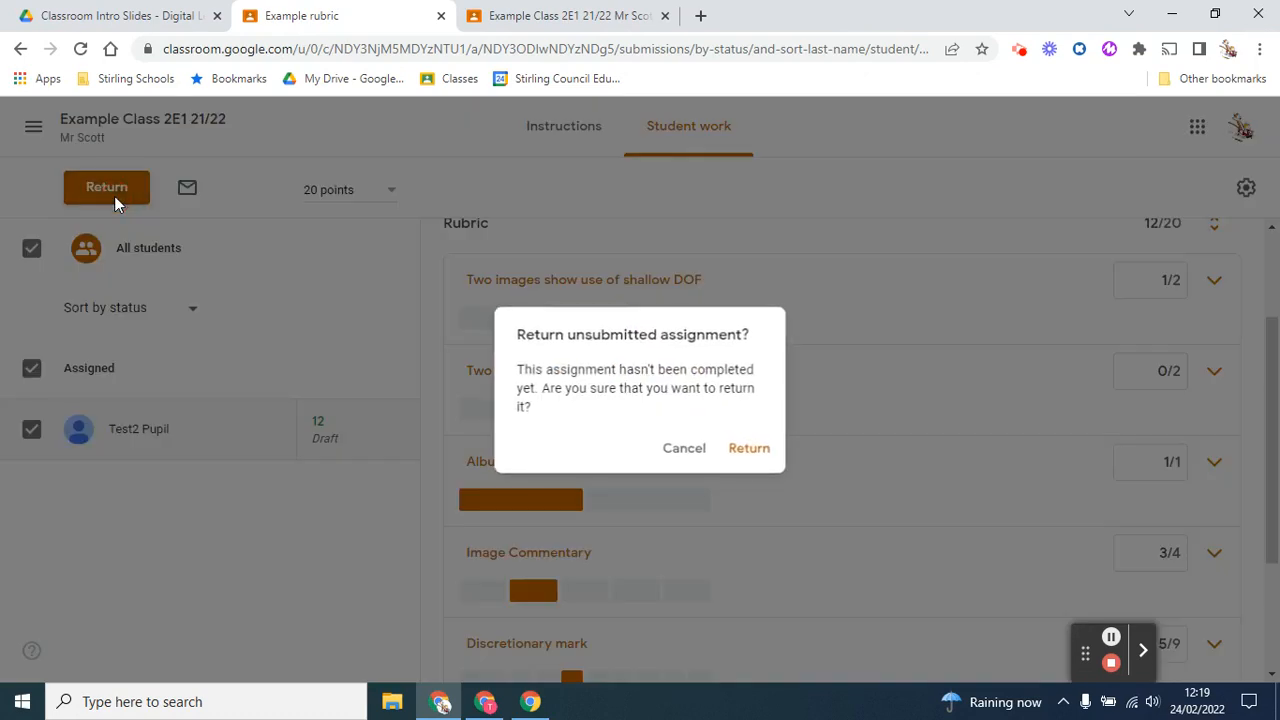
{"action": "left_click", "coordinate": [730, 448]}
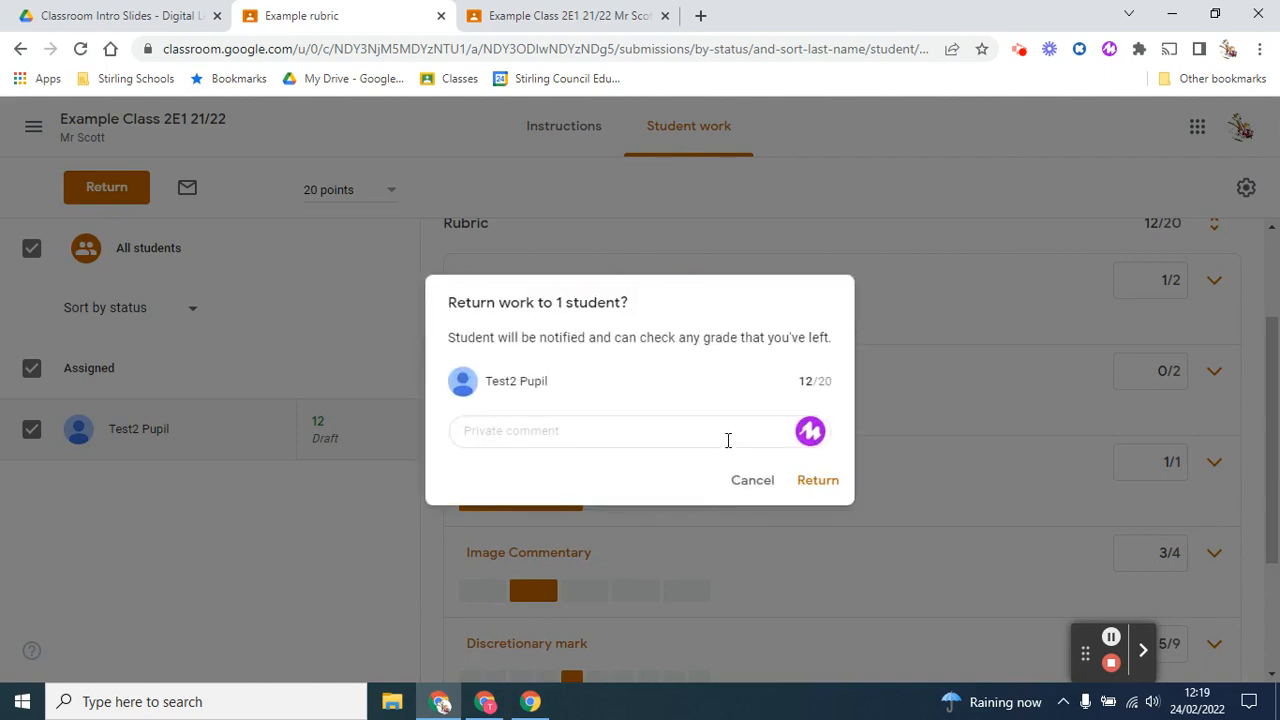
{"action": "left_click", "coordinate": [818, 482]}
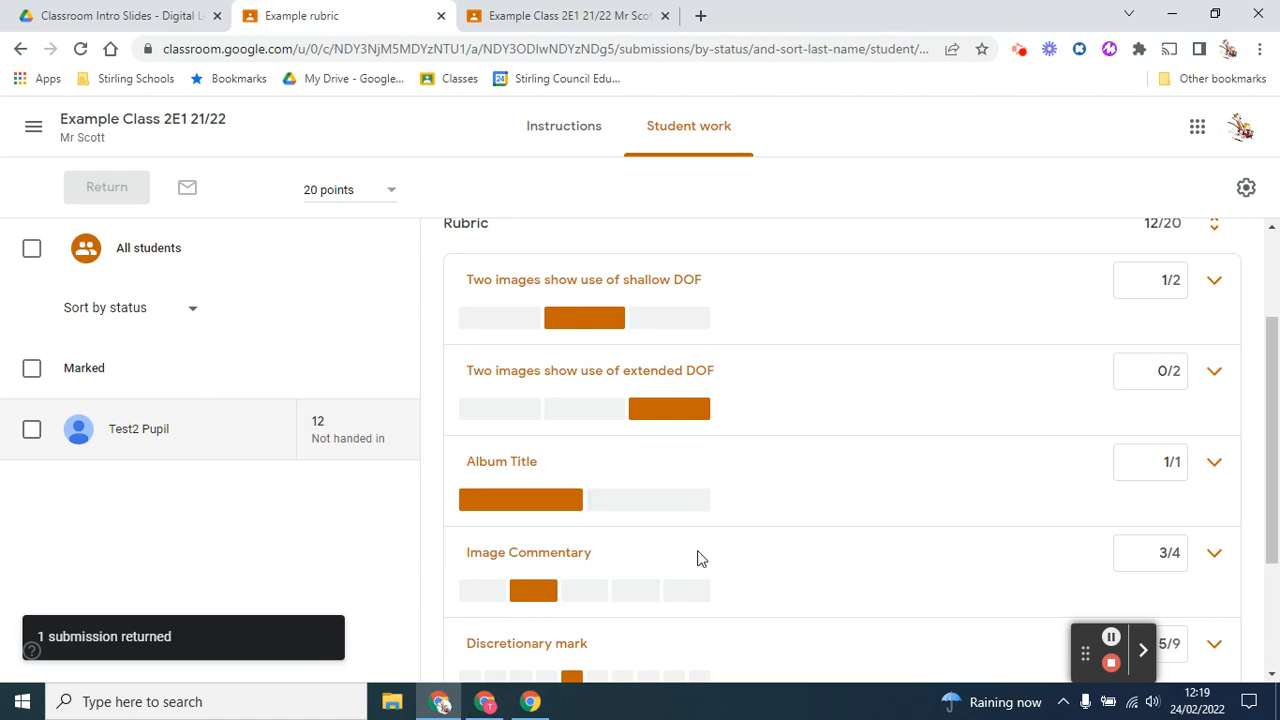
Switch to the pupil's incognito Classroom window, open the Example rubric assignment and review the returned rubric marks
{"action": "left_click", "coordinate": [485, 701]}
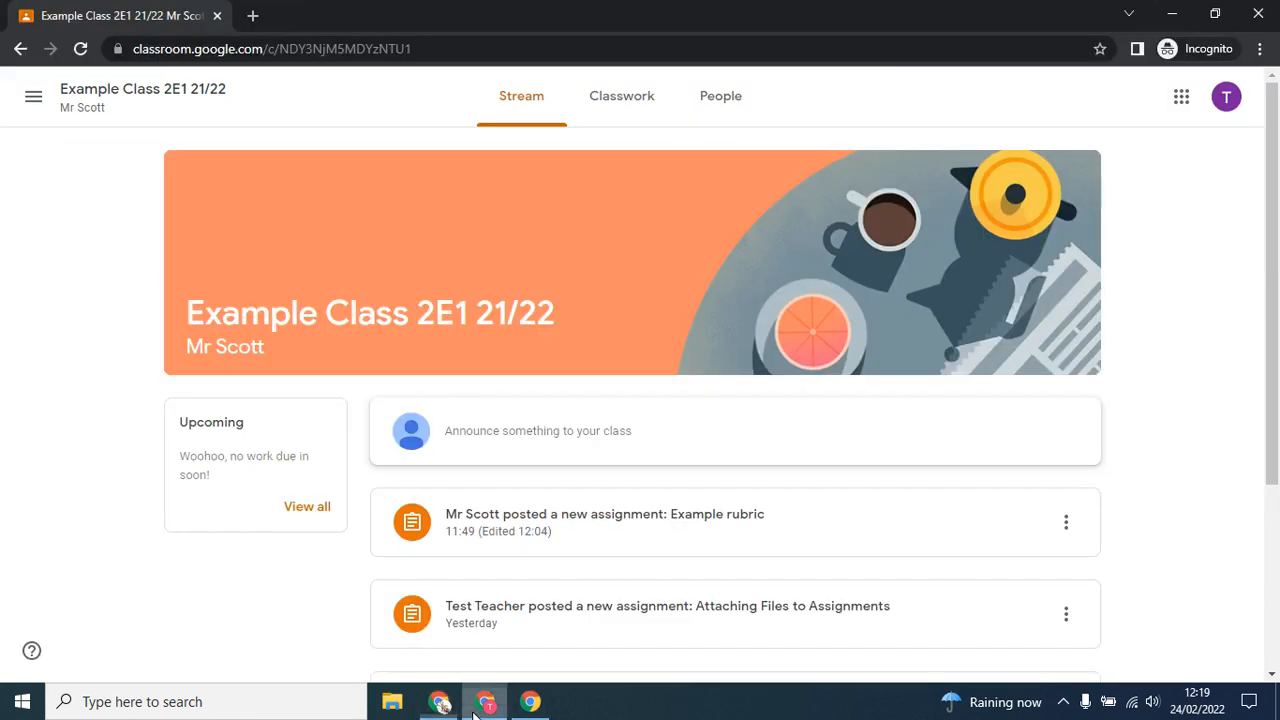
{"action": "left_click", "coordinate": [665, 513]}
{"action": "scroll", "coordinate": [587, 447], "scroll_direction": "up", "scroll_amount": 4}
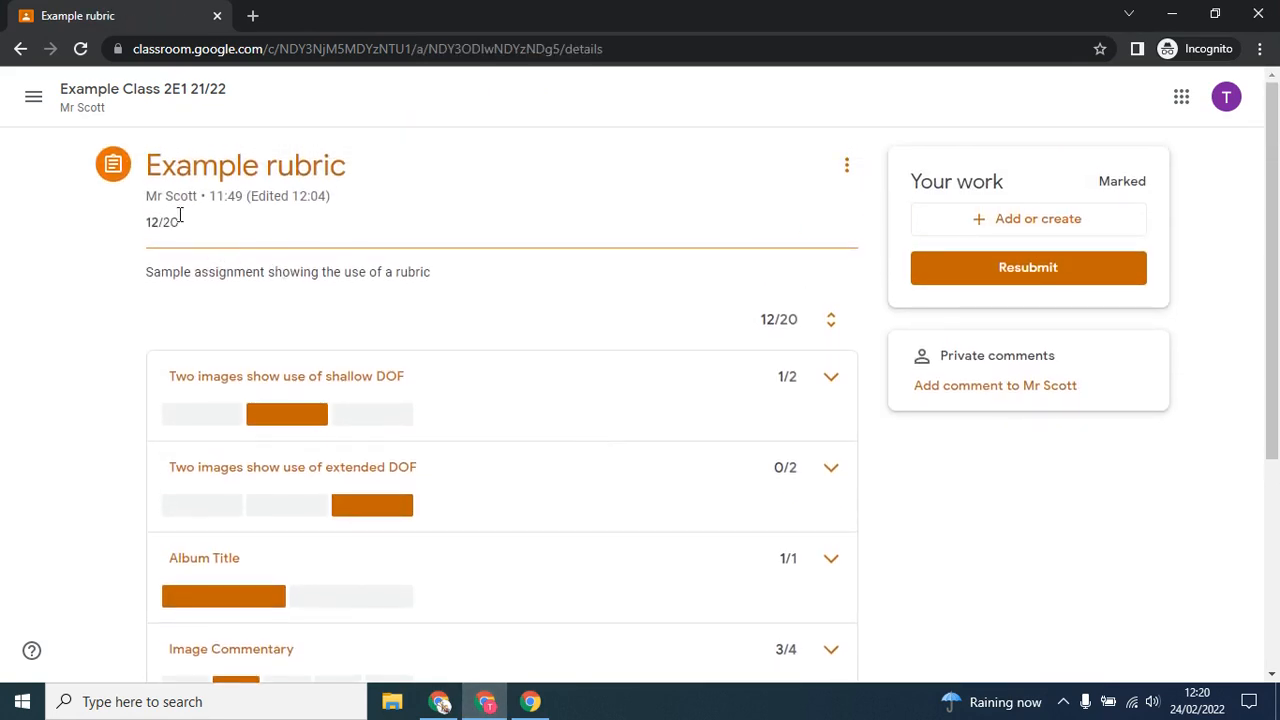
{"action": "scroll", "coordinate": [407, 451], "scroll_direction": "down", "scroll_amount": 3}
{"action": "scroll", "coordinate": [403, 449], "scroll_direction": "up", "scroll_amount": 2}
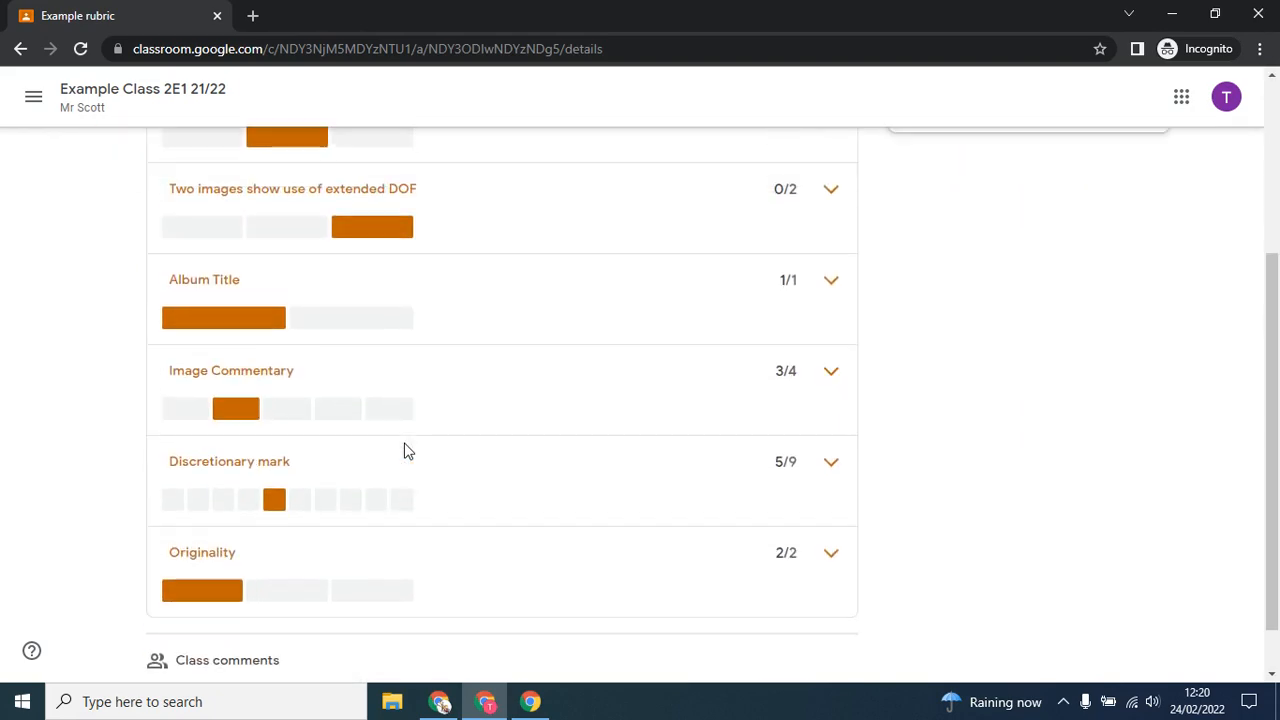
Expand the shallow DOF criterion in the pupil's view and read its description and selected level
{"action": "left_click", "coordinate": [834, 242]}
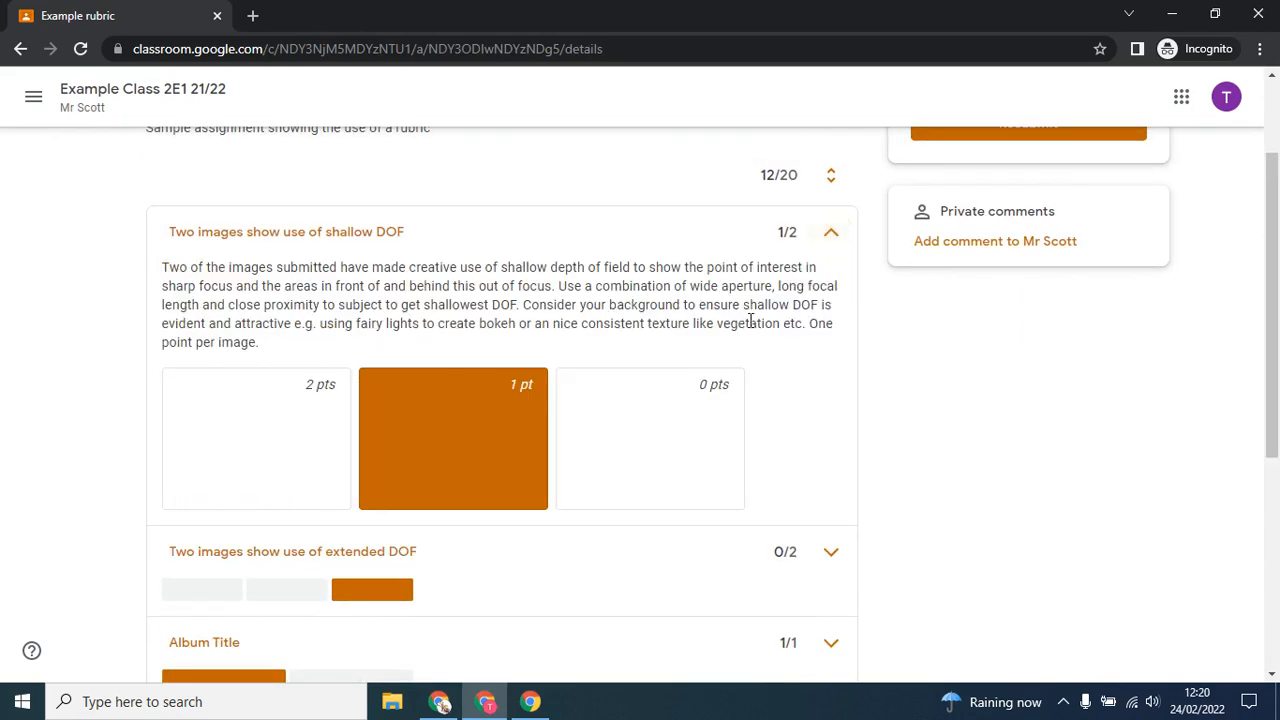
{"action": "scroll", "coordinate": [540, 385], "scroll_direction": "down", "scroll_amount": 1}
{"action": "scroll", "coordinate": [711, 517], "scroll_direction": "up", "scroll_amount": 2}
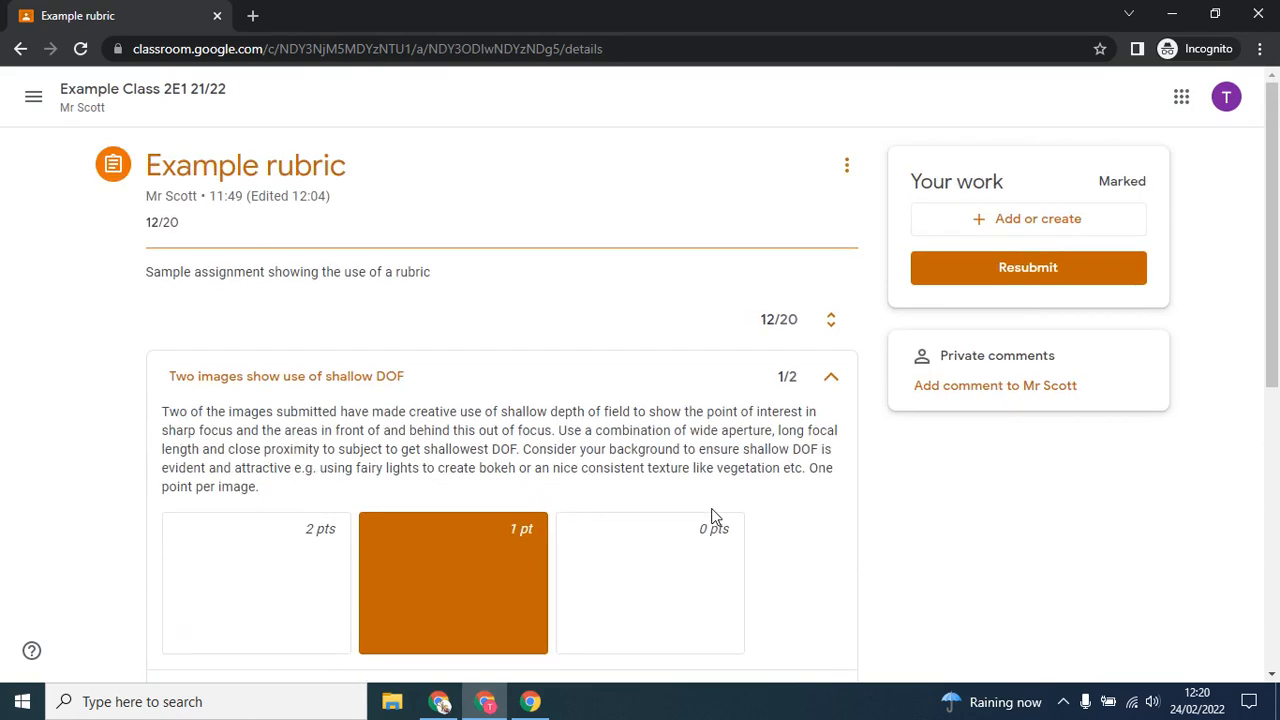
Expand the Discretionary mark criterion in the pupil's view, examine its levels and look back over the whole marked rubric
{"action": "scroll", "coordinate": [711, 509], "scroll_direction": "down", "scroll_amount": 5}
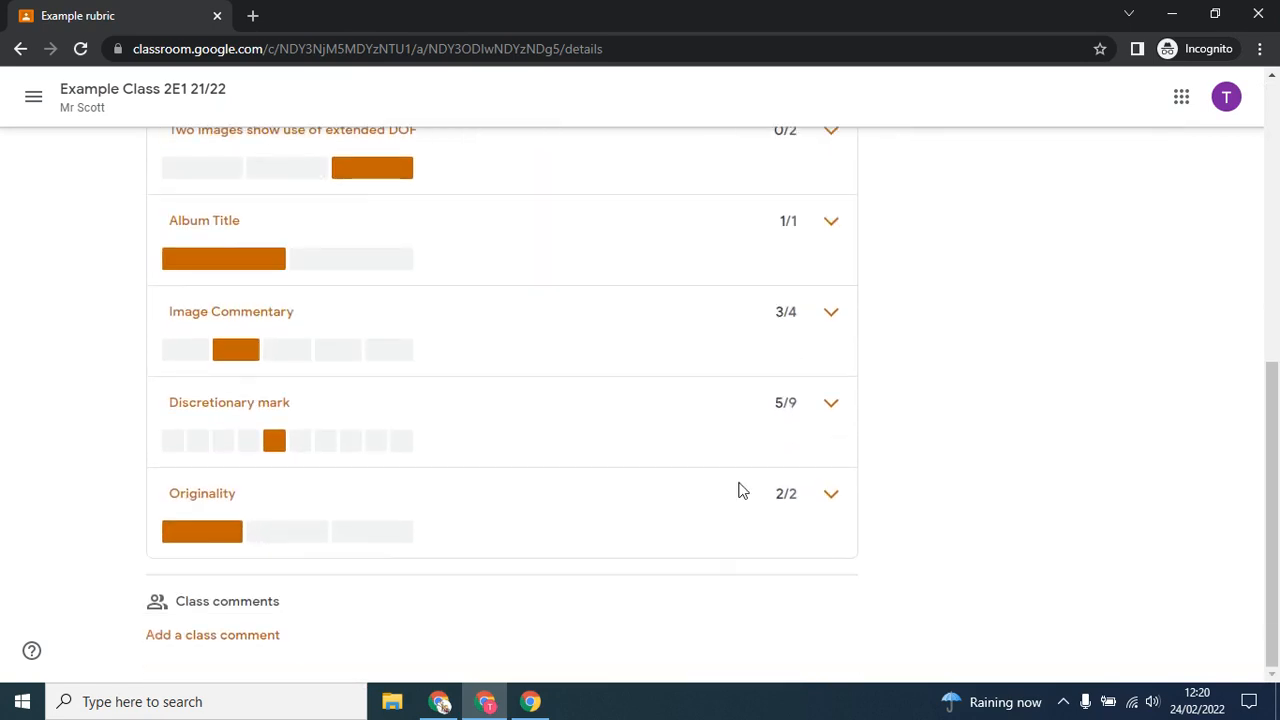
{"action": "left_click", "coordinate": [831, 403]}
{"action": "scroll", "coordinate": [591, 514], "scroll_direction": "up", "scroll_amount": 1}
{"action": "scroll", "coordinate": [594, 512], "scroll_direction": "down", "scroll_amount": 2}
{"action": "scroll", "coordinate": [594, 512], "scroll_direction": "right", "scroll_amount": 4}
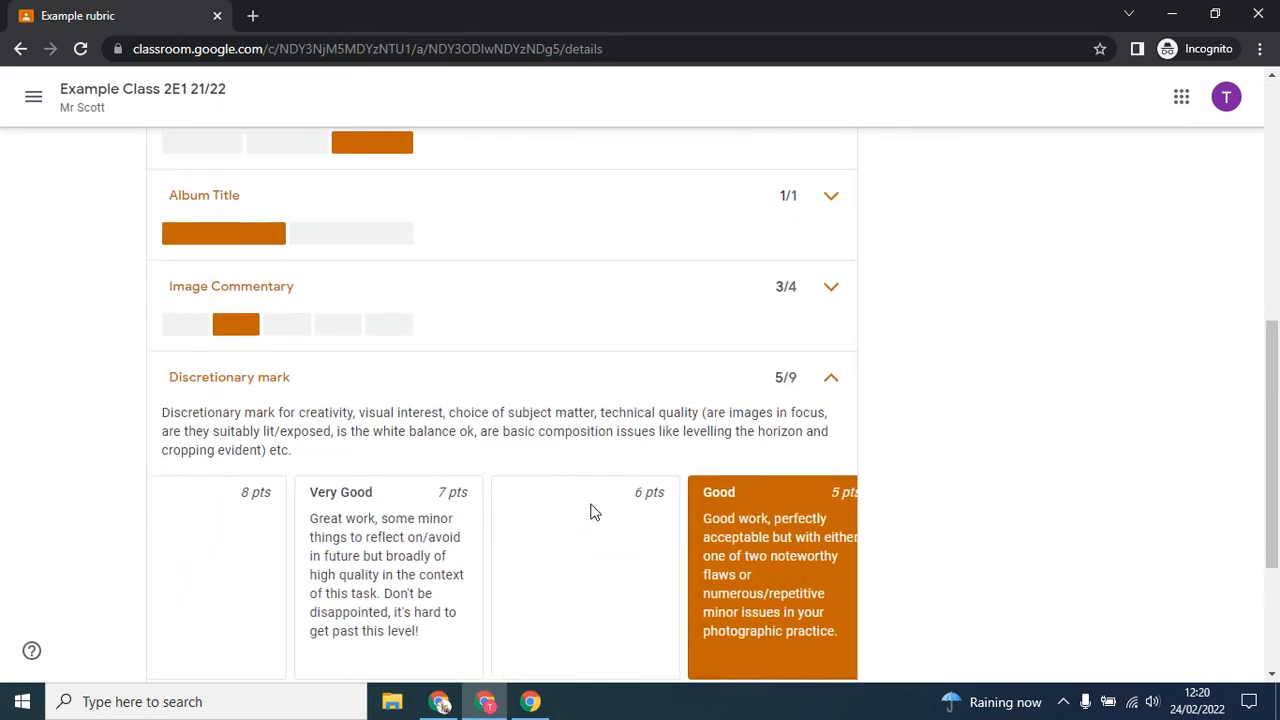
{"action": "scroll", "coordinate": [594, 512], "scroll_direction": "left", "scroll_amount": 3}
{"action": "scroll", "coordinate": [566, 371], "scroll_direction": "up", "scroll_amount": 2}
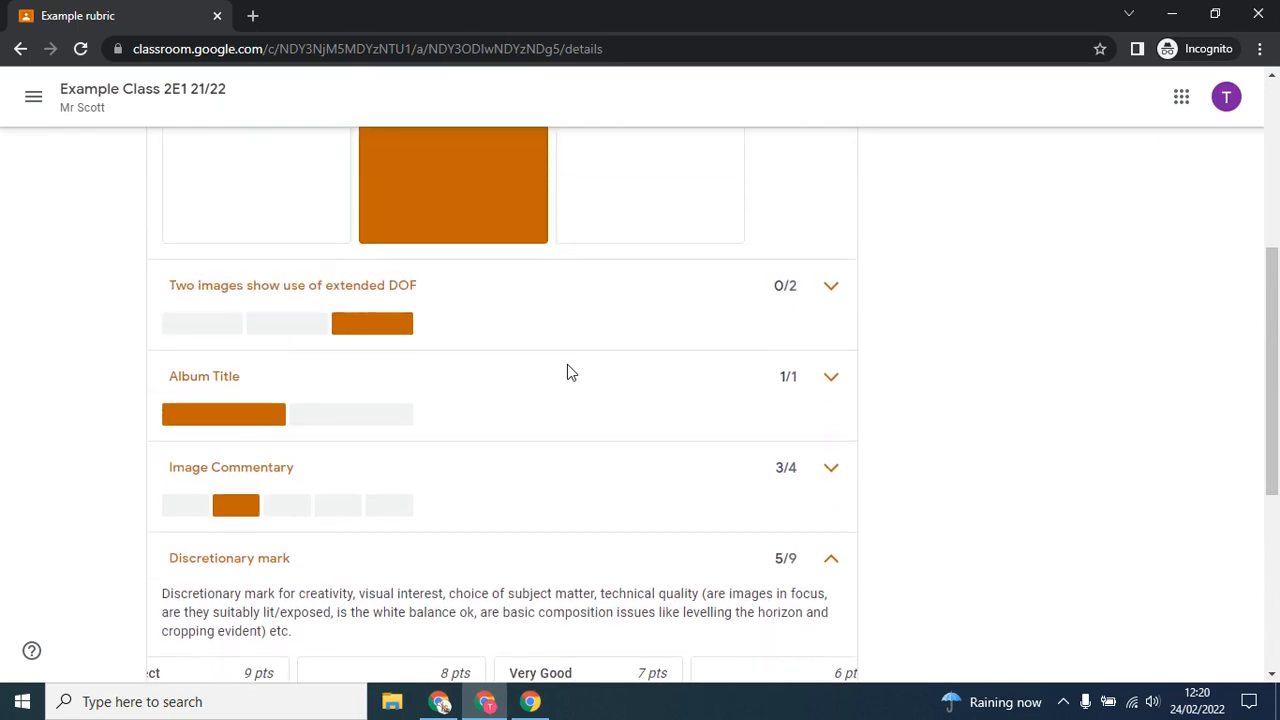
{"action": "scroll", "coordinate": [451, 551], "scroll_direction": "up", "scroll_amount": 2}
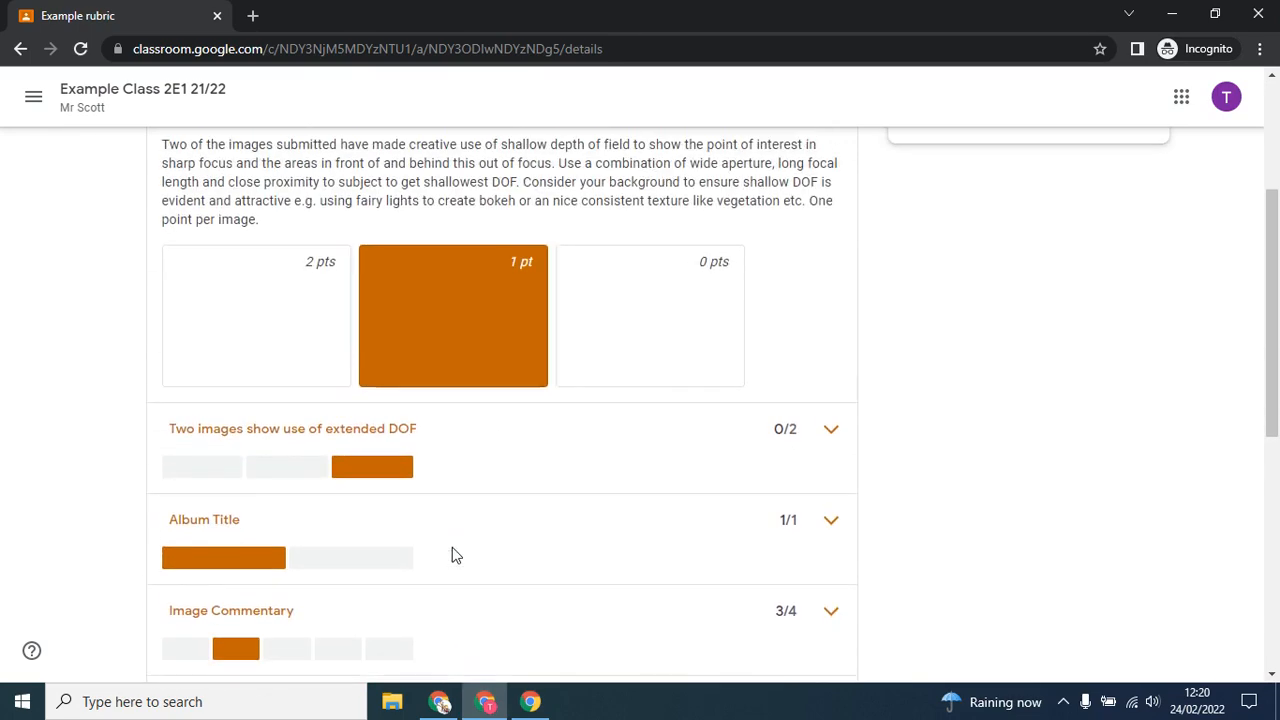
{"action": "scroll", "coordinate": [540, 393], "scroll_direction": "up", "scroll_amount": 3}
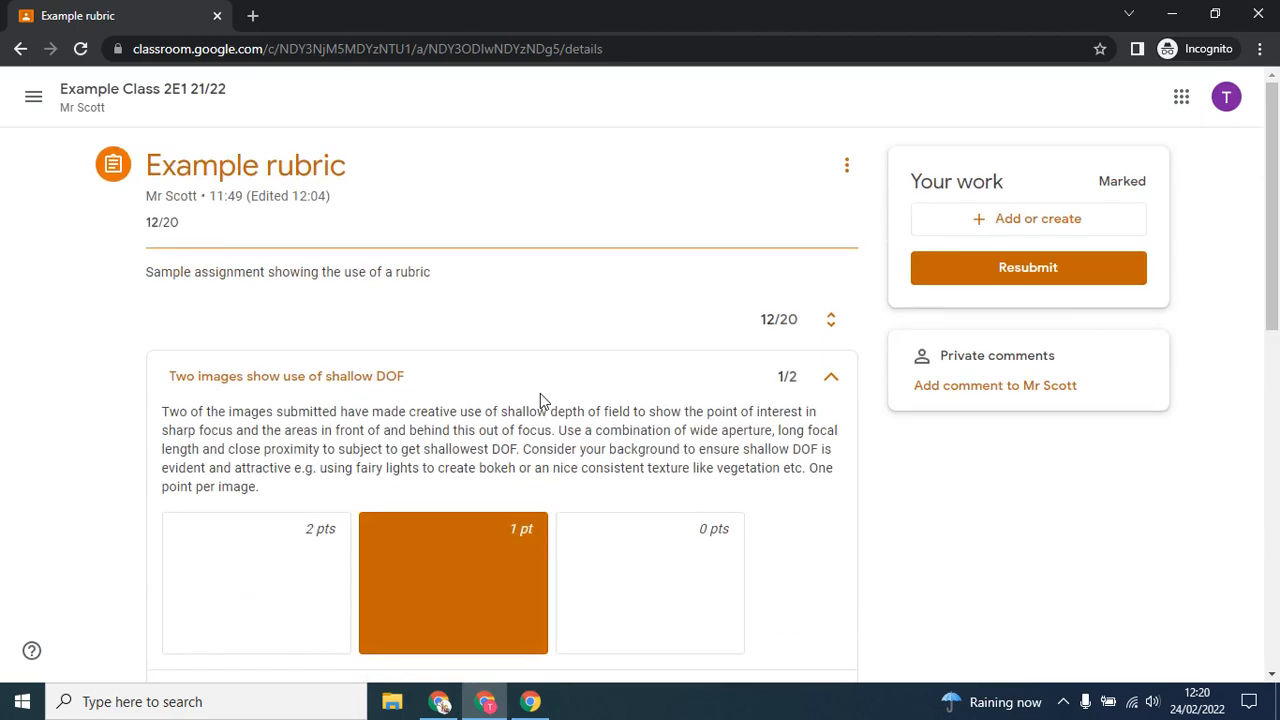
{"action": "scroll", "coordinate": [541, 394], "scroll_direction": "down", "scroll_amount": 8}
{"action": "scroll", "coordinate": [541, 394], "scroll_direction": "up", "scroll_amount": 8}
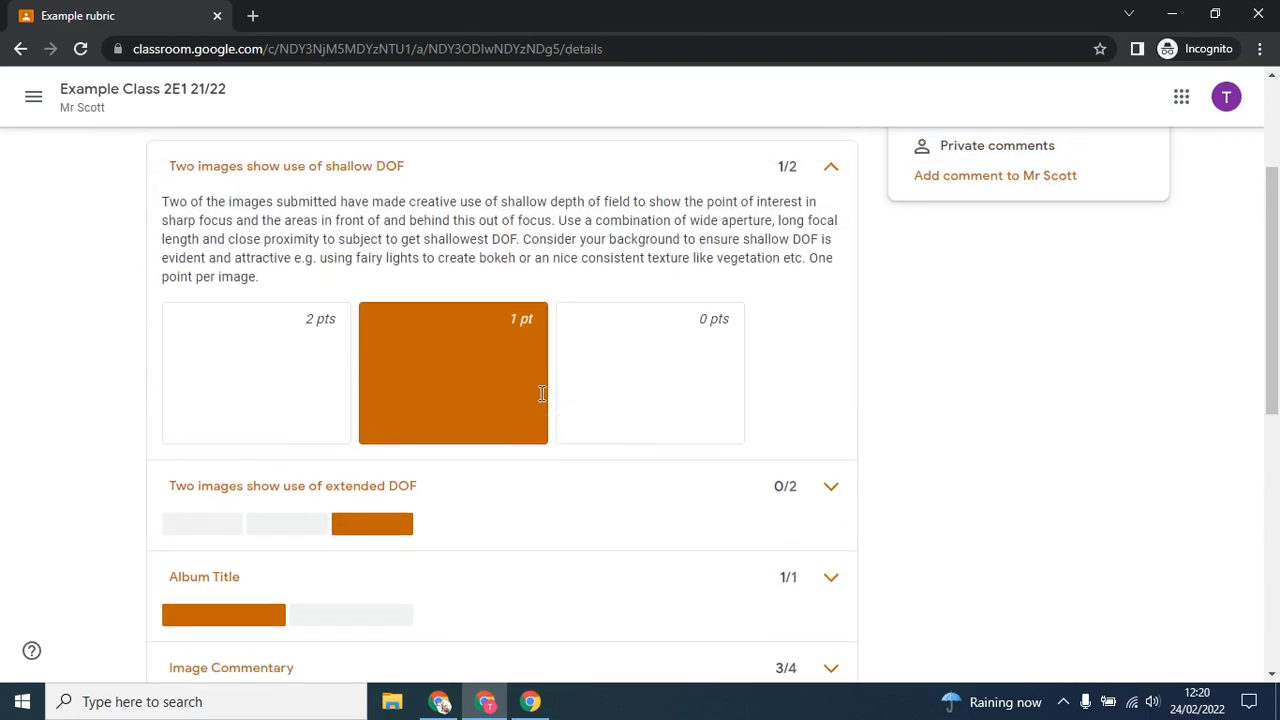